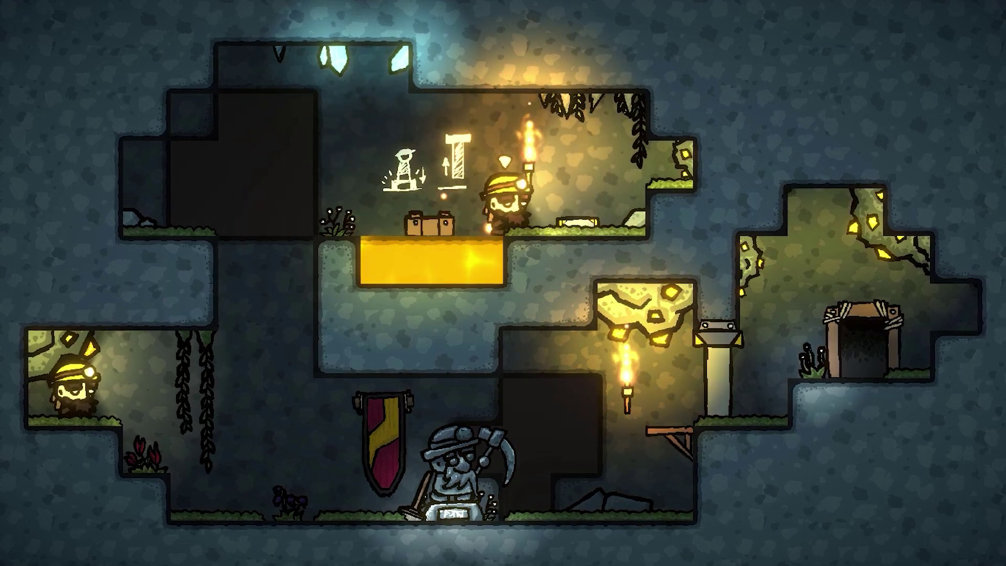
Walk the dwarf miners past the torch, statue and lava pool into the mine entrance
key(Left)
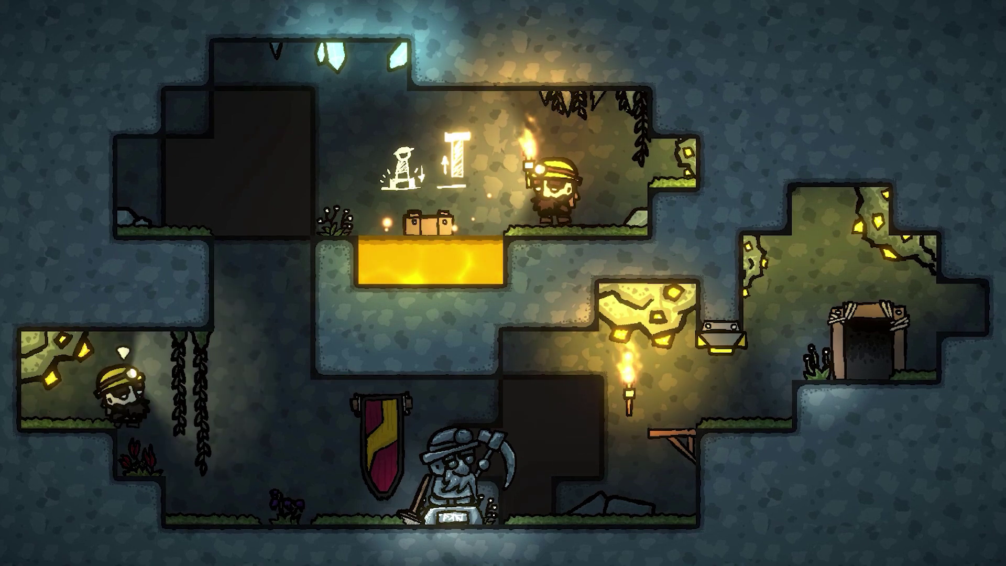
key(Right)
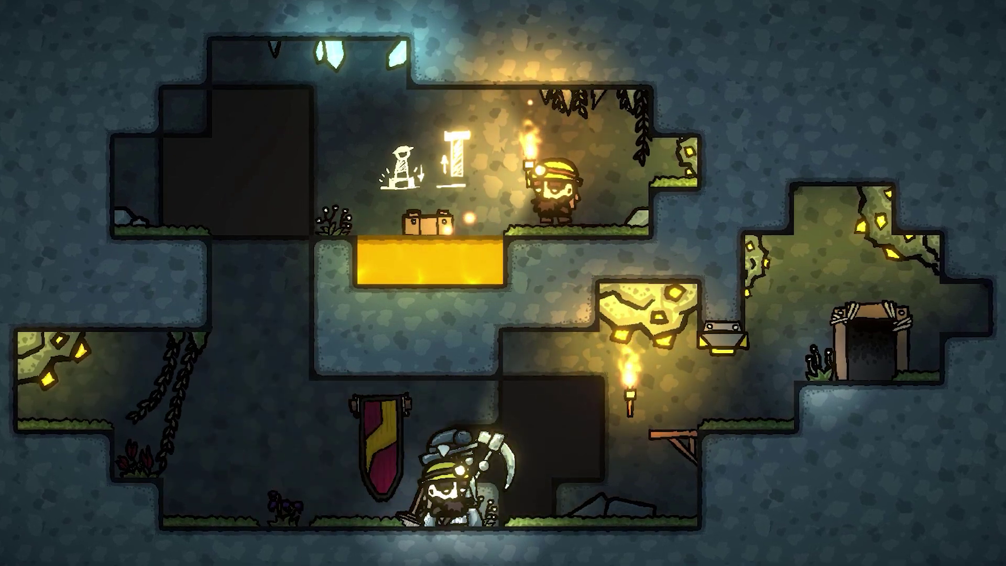
key(Right)
key(Up)
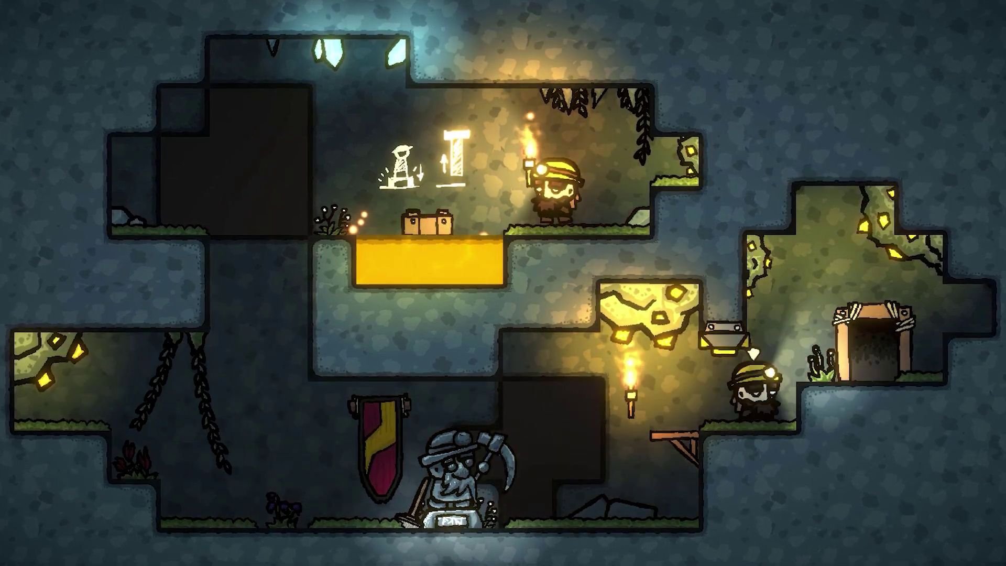
key(Right)
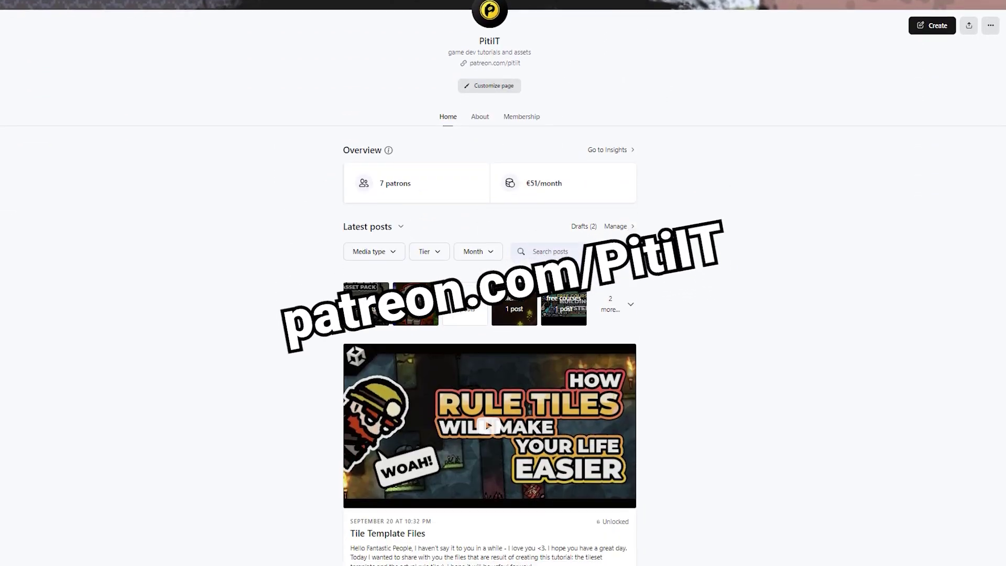
Scroll down through the creator's Patreon page and its posts
scroll(489, 283, down, 3)
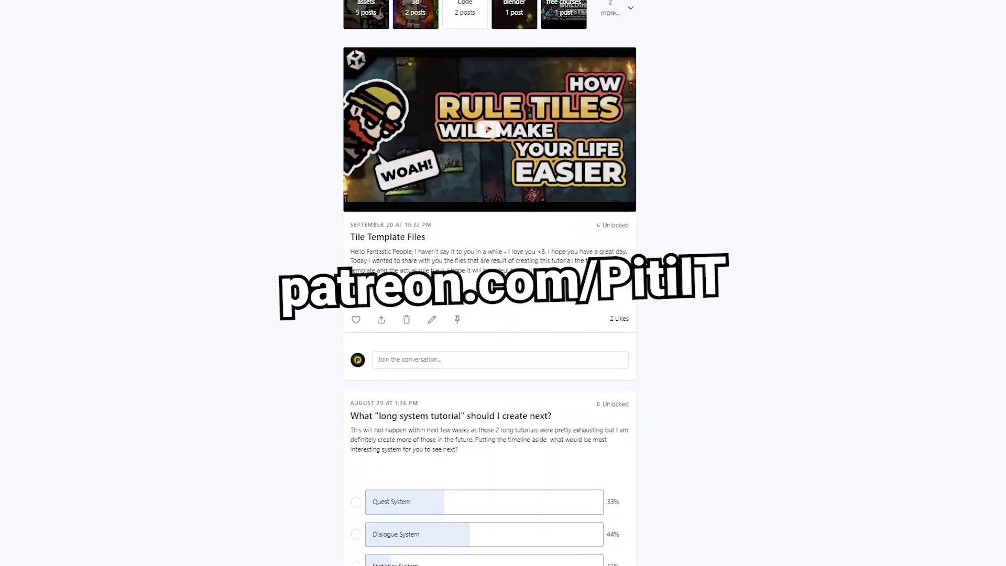
scroll(490, 283, down, 7)
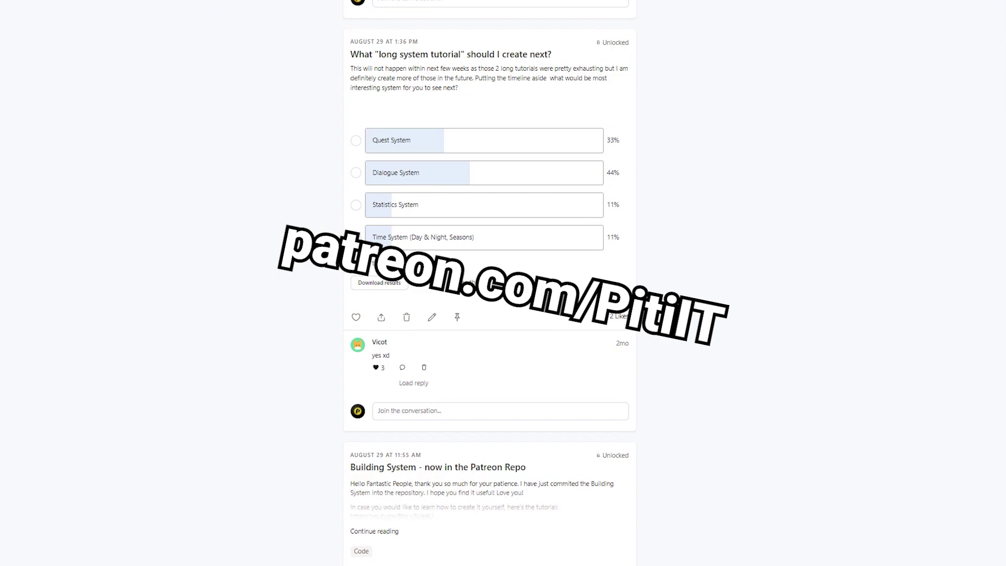
scroll(489, 283, down, 2)
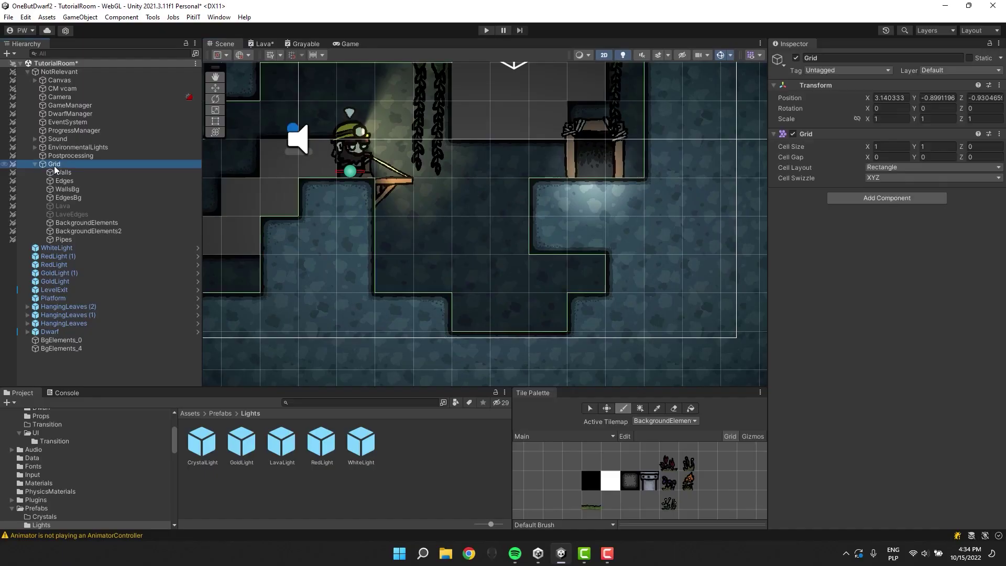
Add a rectangular tilemap named Lava under Grid and paint lava tiles into the pit
right_click(54, 165)
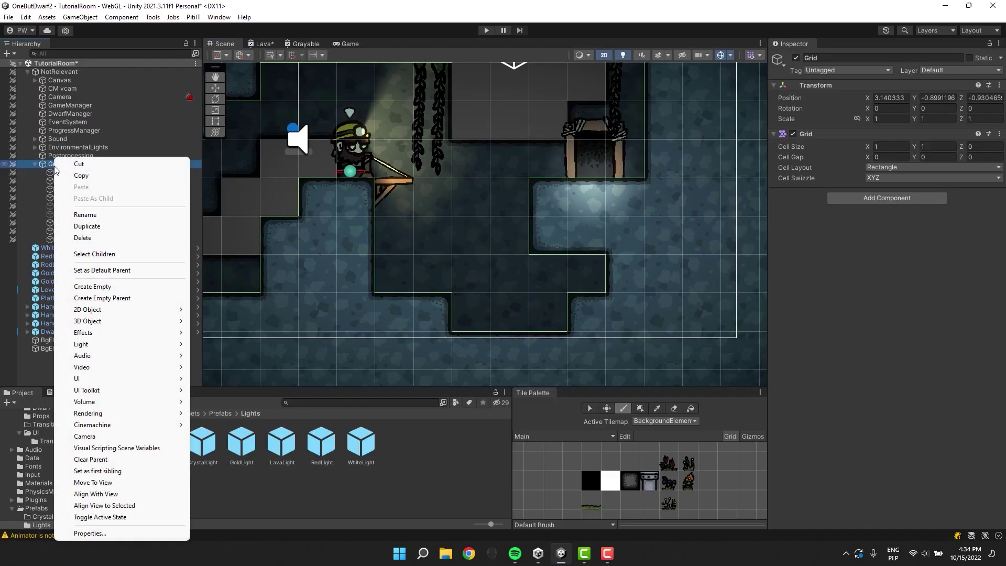
mouse_move(105, 311)
mouse_move(273, 321)
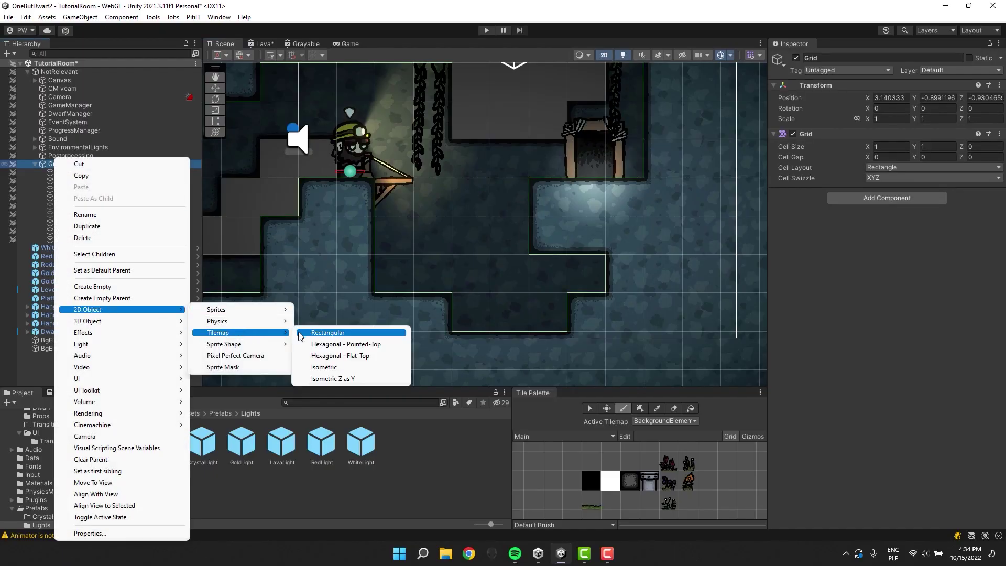
click(300, 335)
text(Lava)
key(Return)
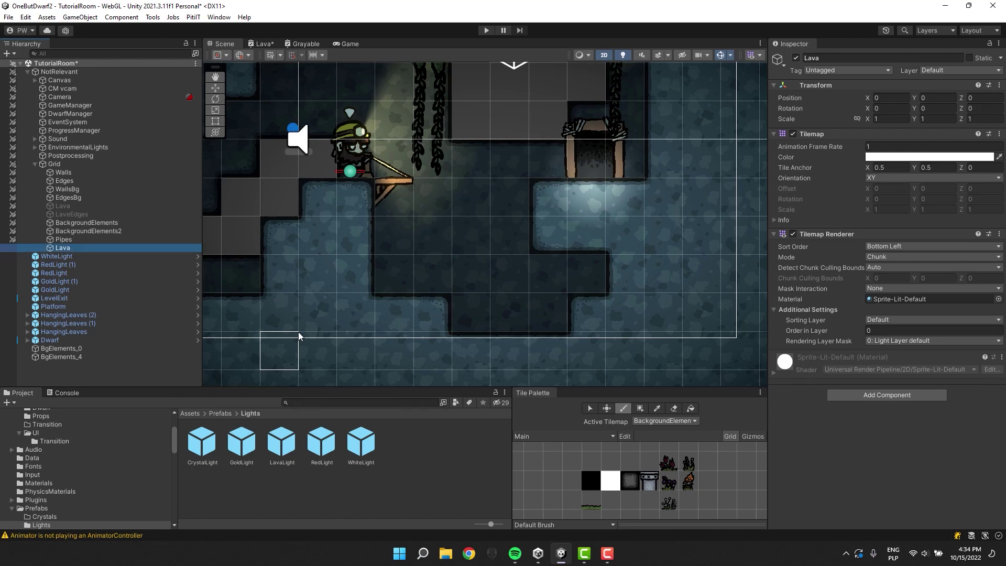
drag(536, 304, 535, 278)
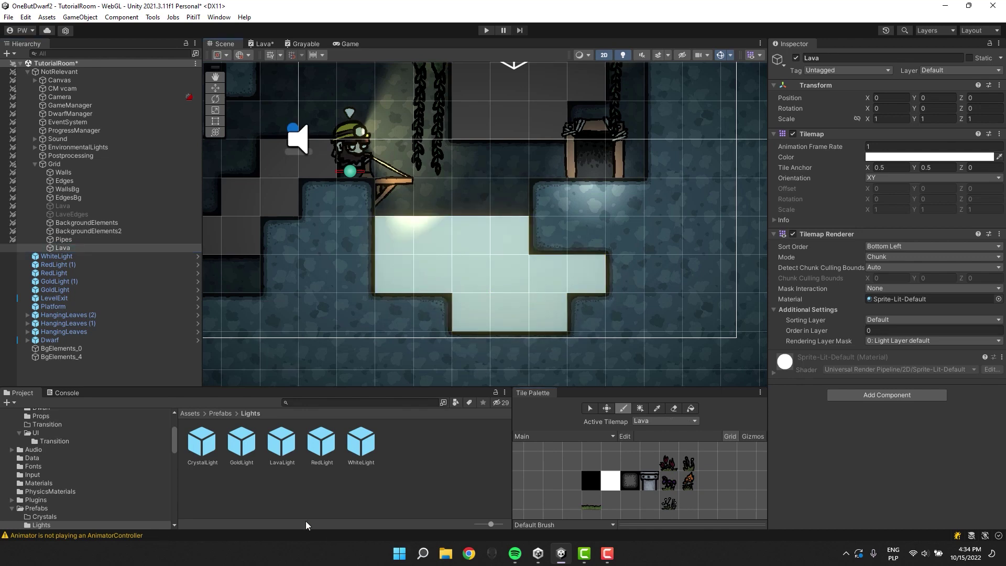
key(ctrl+2)
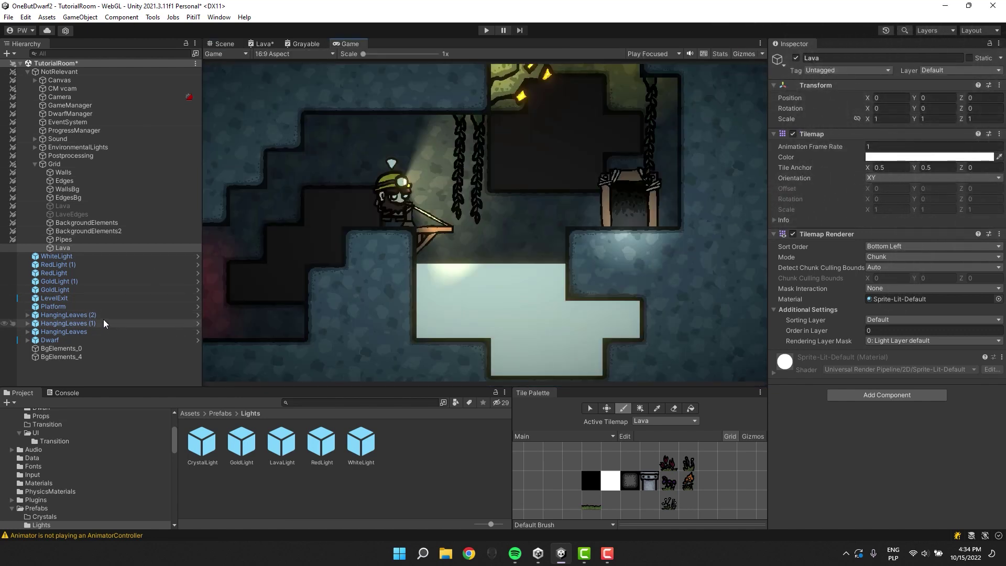
Create an unlit URP shader graph named LavaNew in the Assets Shaders folder
click(187, 413)
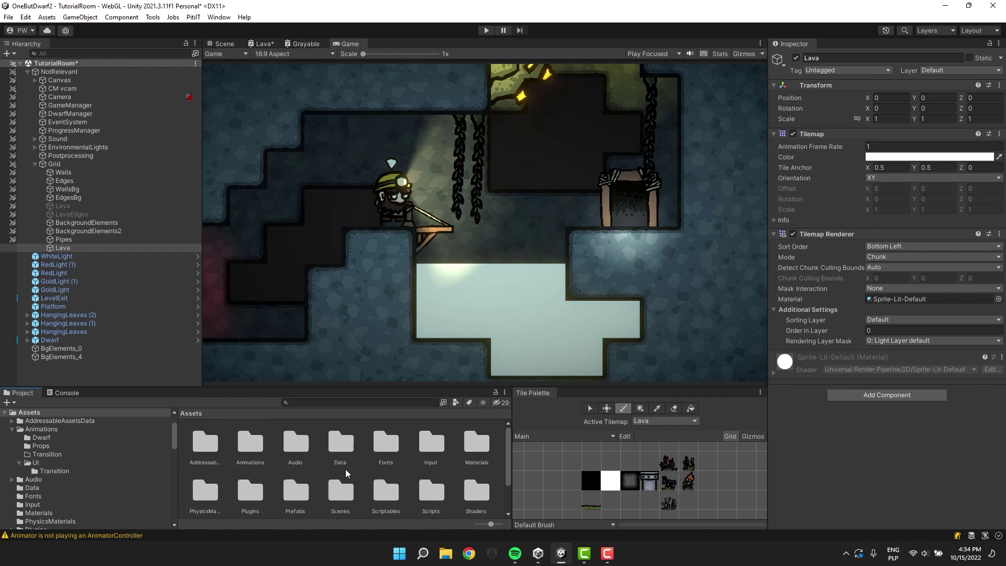
scroll(345, 470, down, 1)
double_click(467, 465)
right_click(313, 503)
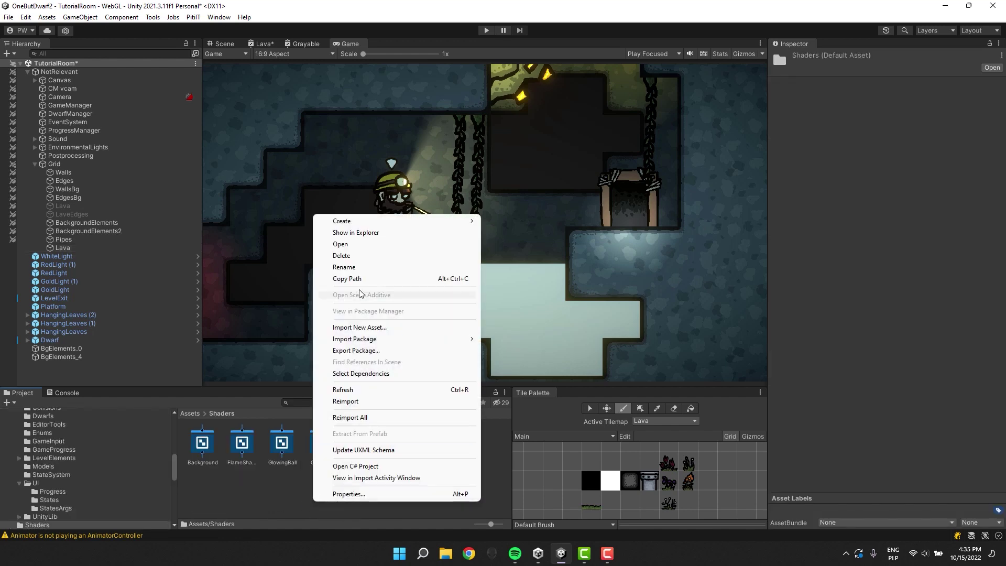
mouse_move(358, 223)
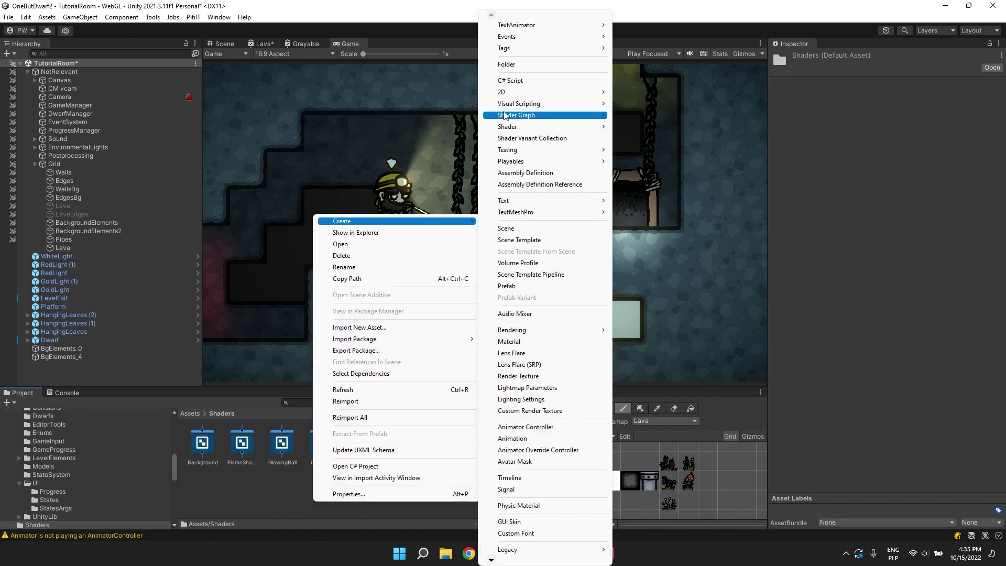
mouse_move(504, 115)
mouse_move(707, 116)
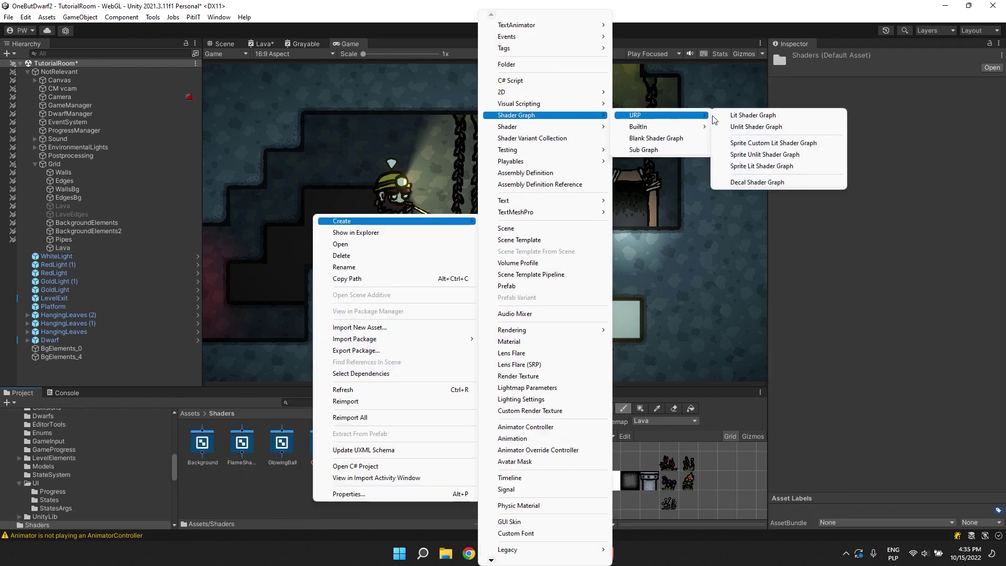
click(773, 128)
text(LavaNew)
key(Return)
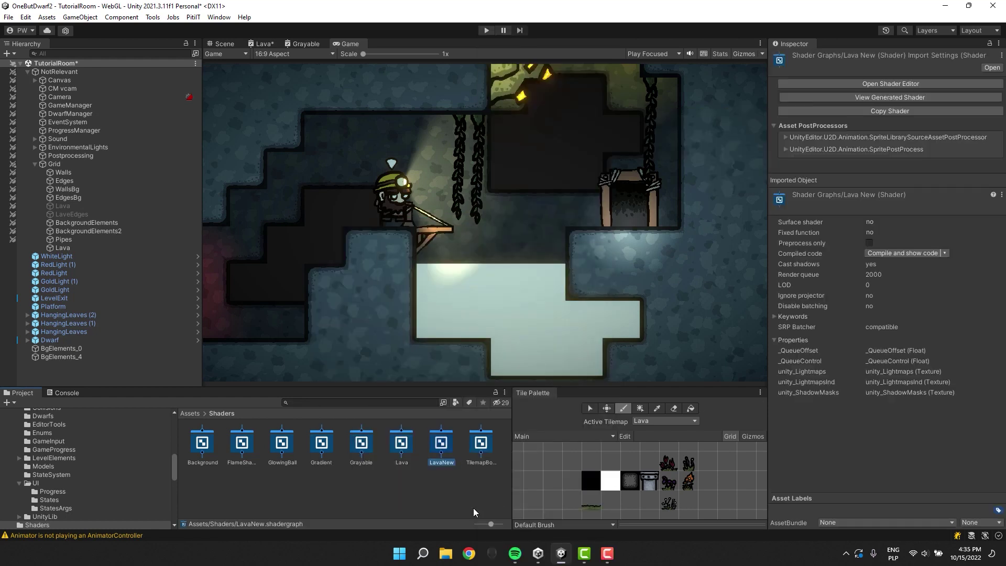
Open the LavaNew shader graph and set its Main Preview mesh to Quad
double_click(442, 445)
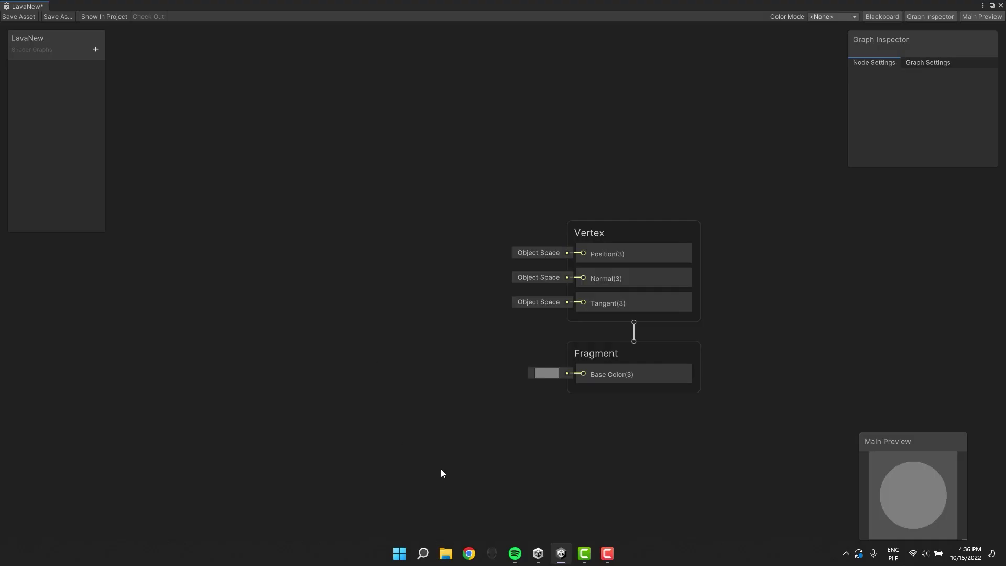
right_click(894, 493)
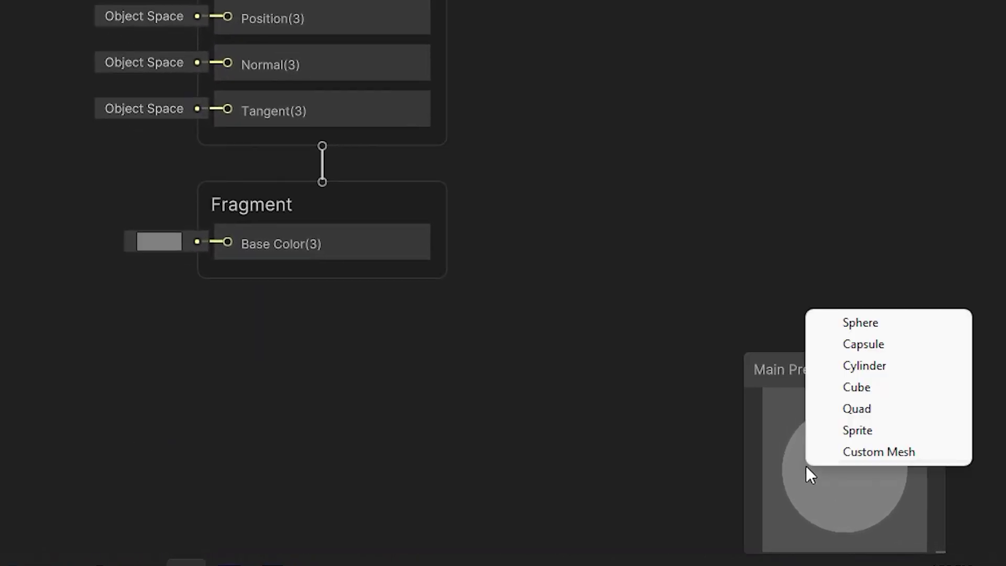
click(831, 414)
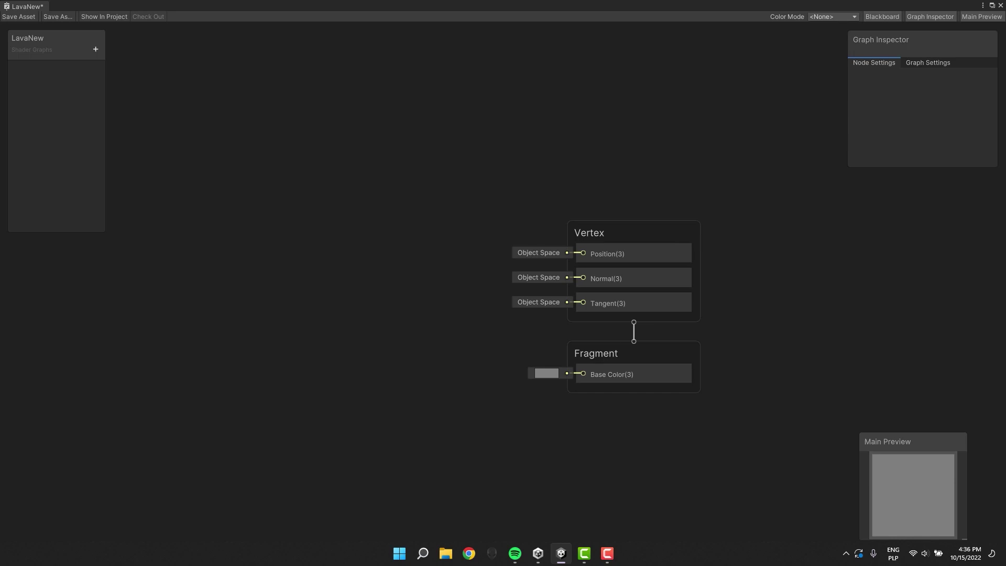
Add Voronoi and Power nodes side by side and wire Voronoi Out into Power A
key(space)
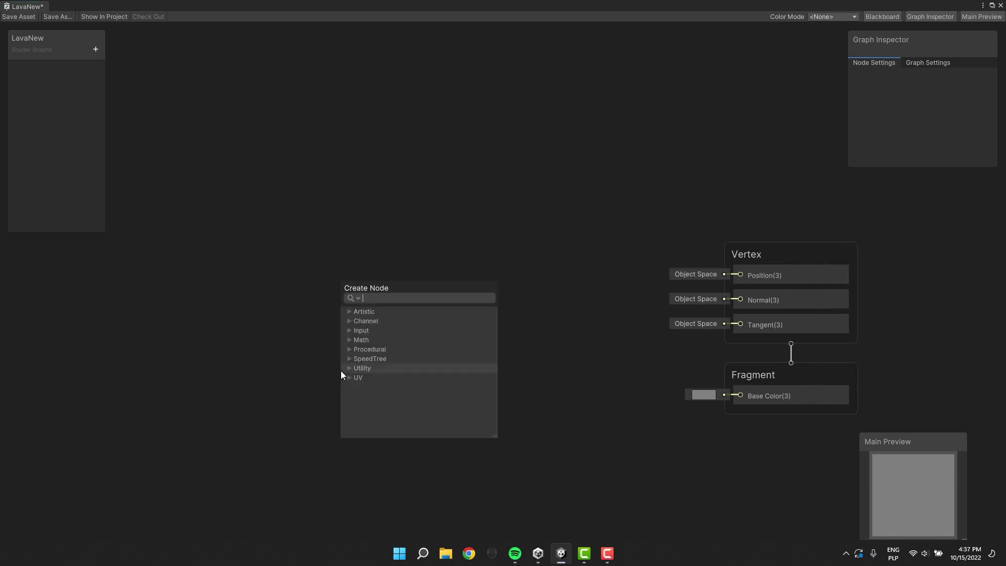
text(Vor)
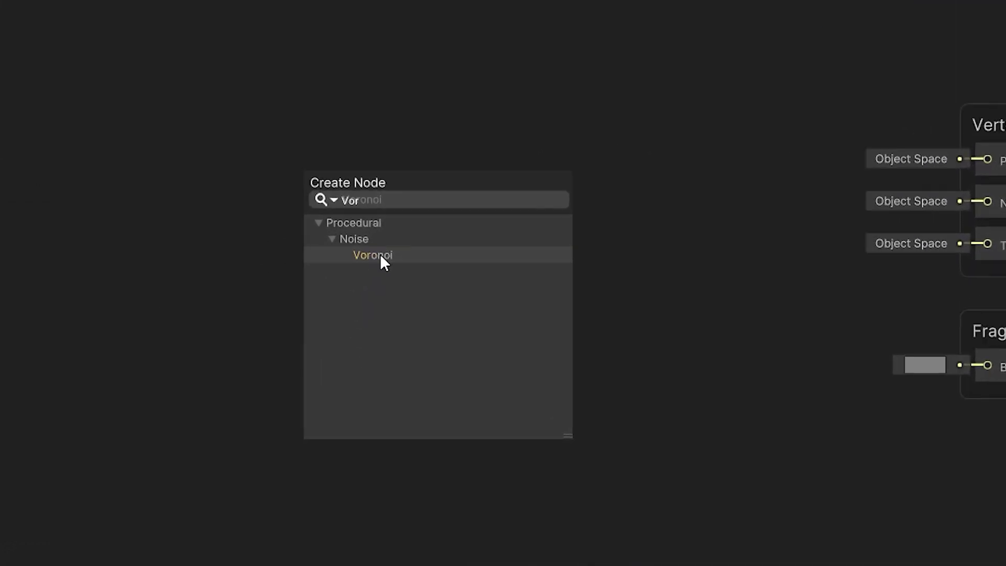
click(374, 256)
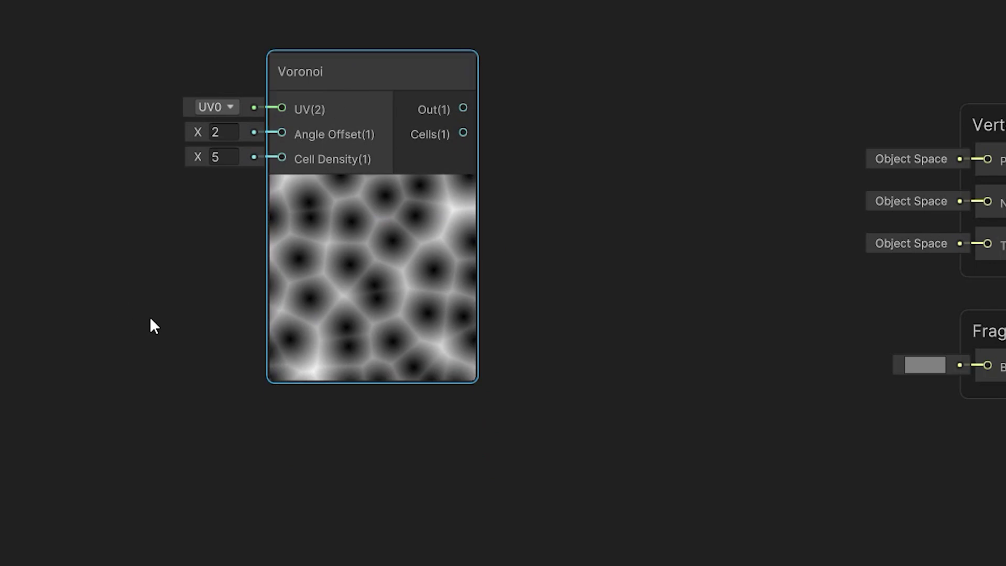
click(183, 231)
key(space)
text(power)
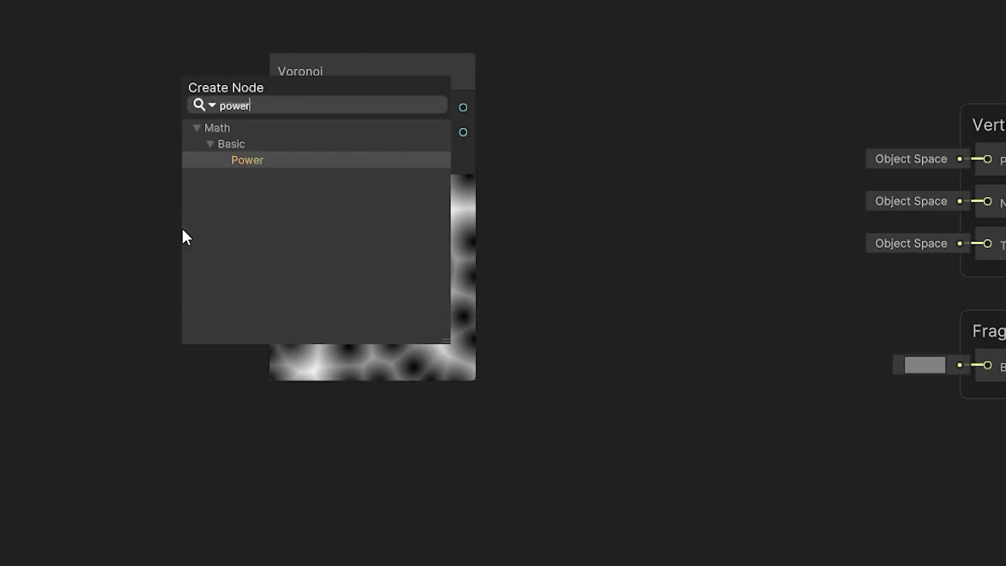
click(244, 161)
click(365, 66)
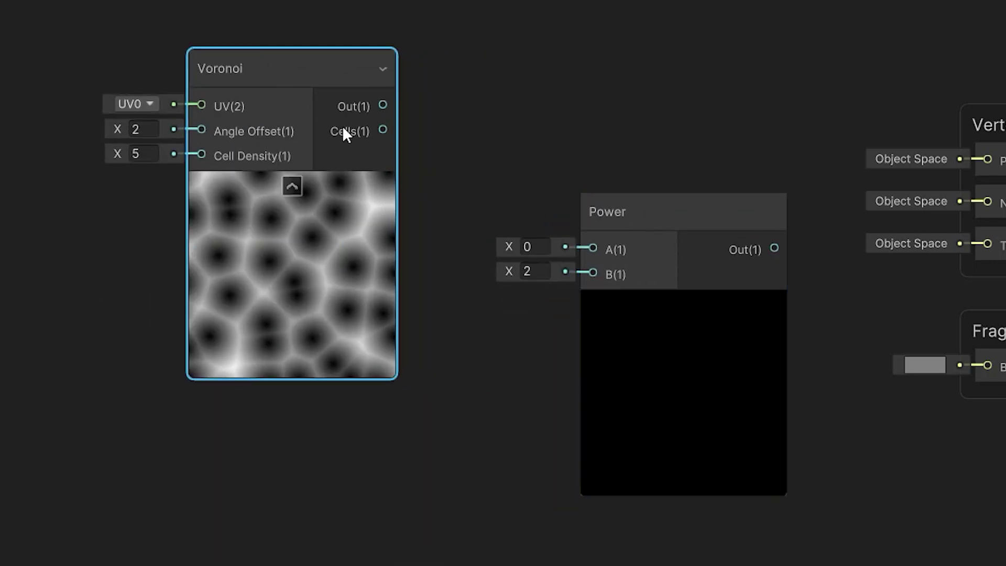
drag(622, 216, 547, 158)
drag(383, 105, 552, 197)
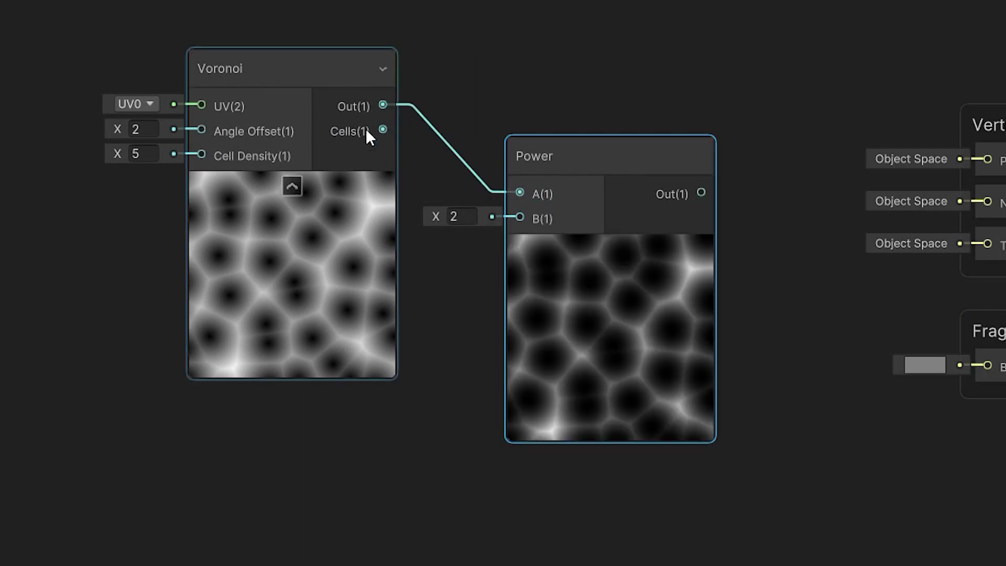
Add an exposed Float property named HighlightsSpread with a default of 2.5
mouse_move(433, 216)
mouse_down()
mouse_move(394, 215)
mouse_move(461, 226)
mouse_move(438, 233)
mouse_up()
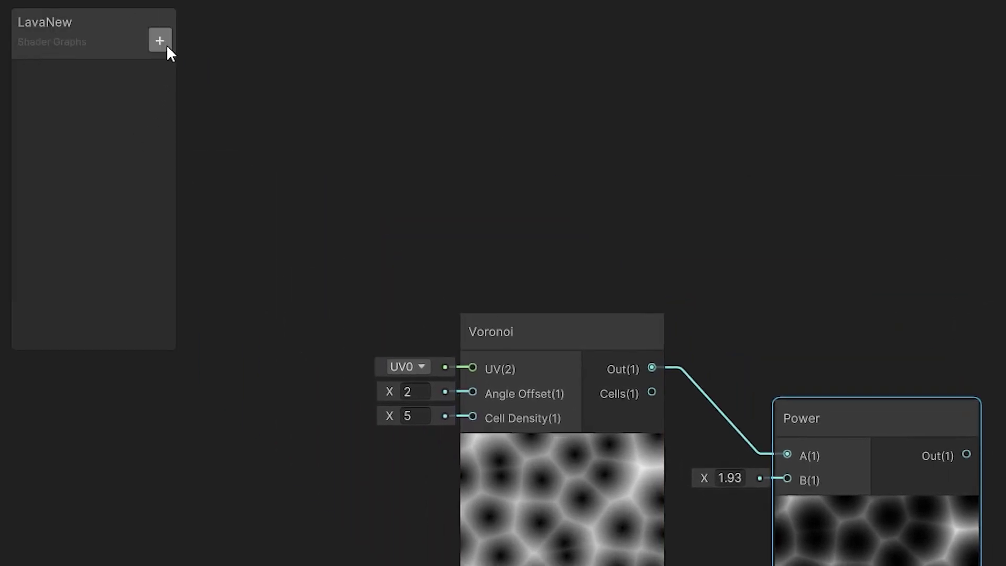
click(160, 40)
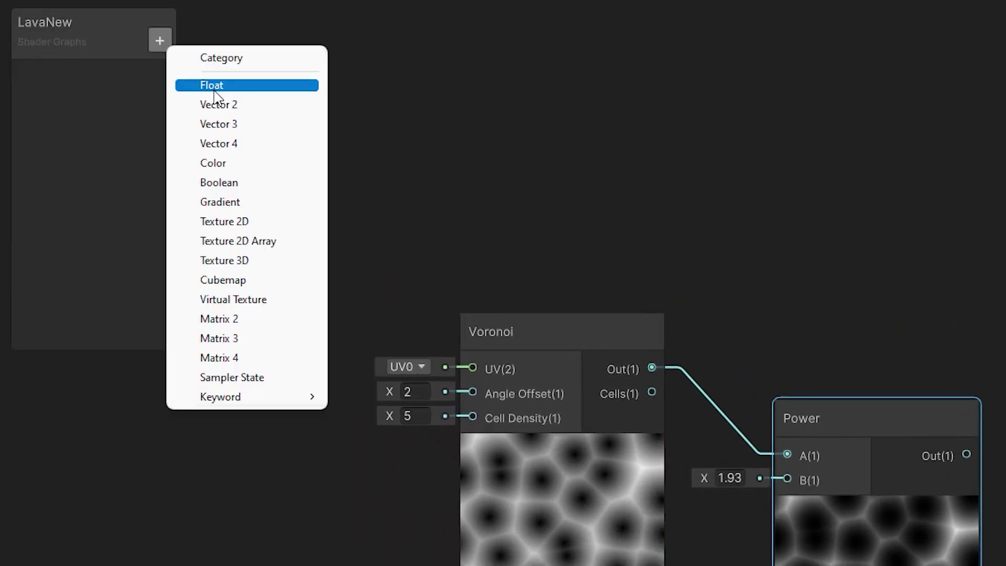
click(213, 88)
text(HighlightsSpread)
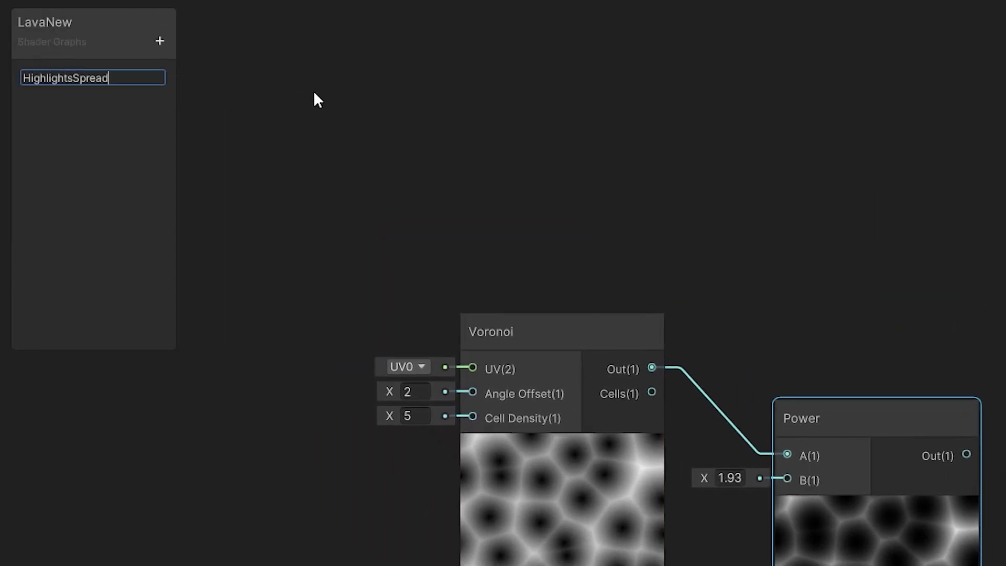
key(Return)
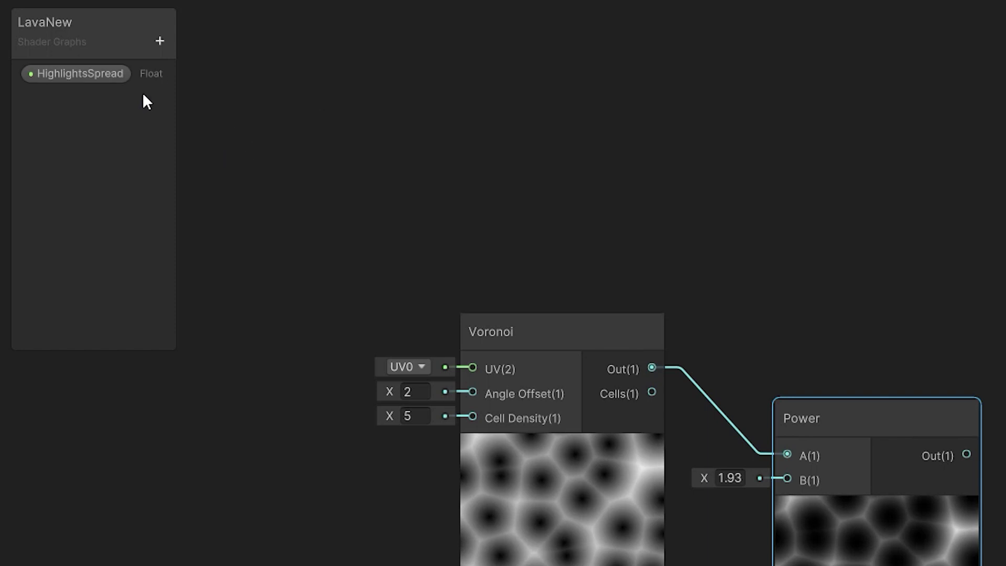
text(2.)
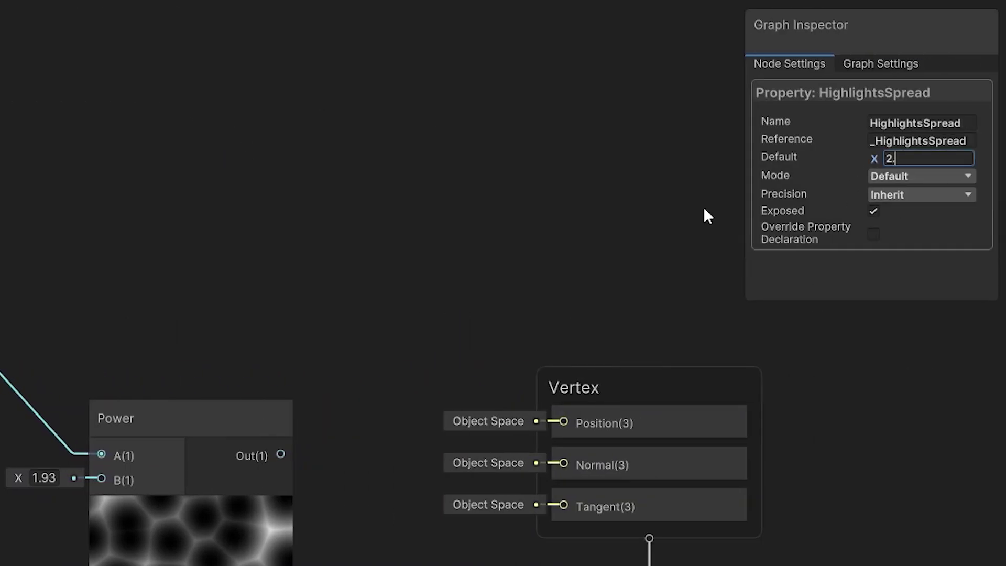
text(5)
Place HighlightsSpread on the canvas beside Power to drive its B exponent
drag(445, 299, 381, 373)
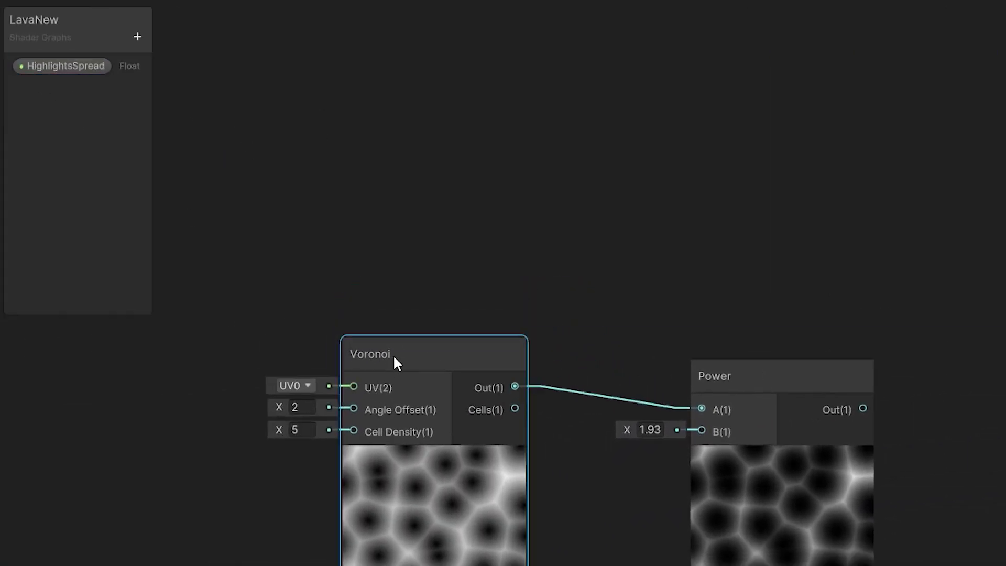
click(368, 259)
drag(63, 66, 623, 425)
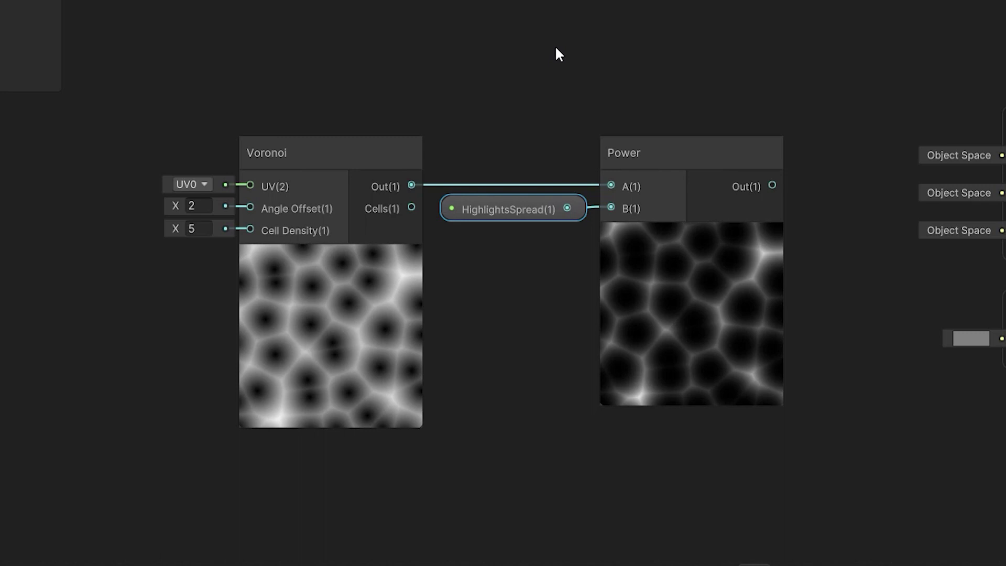
Add a Multiply node below Power and wire Power's output into Multiply A
drag(659, 165, 498, 167)
click(442, 165)
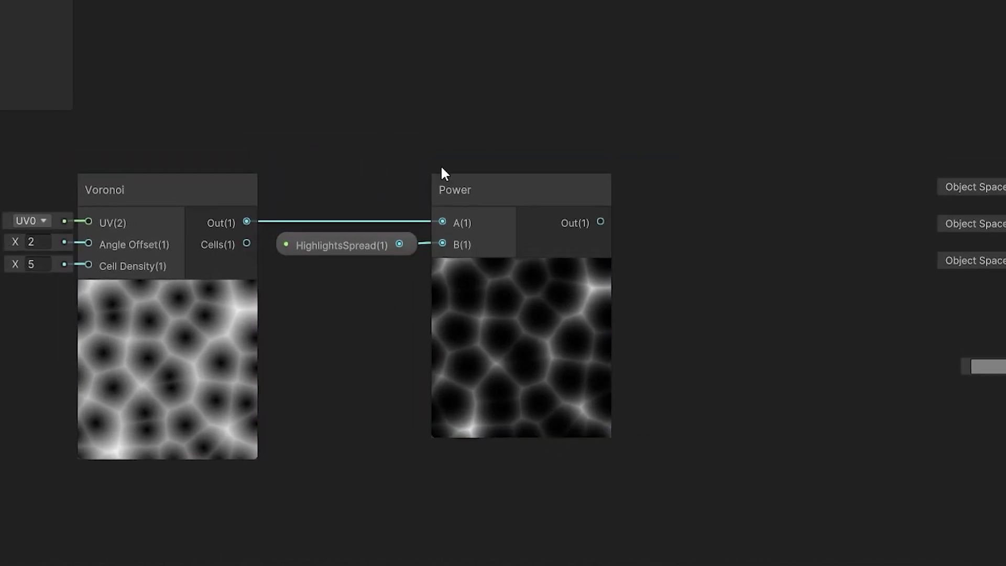
key(space)
text(mu)
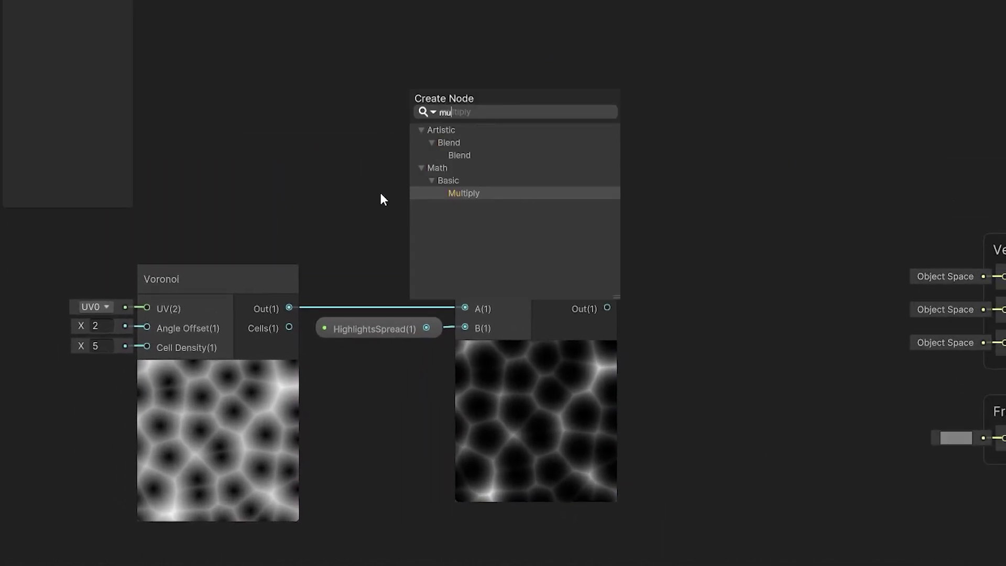
click(451, 193)
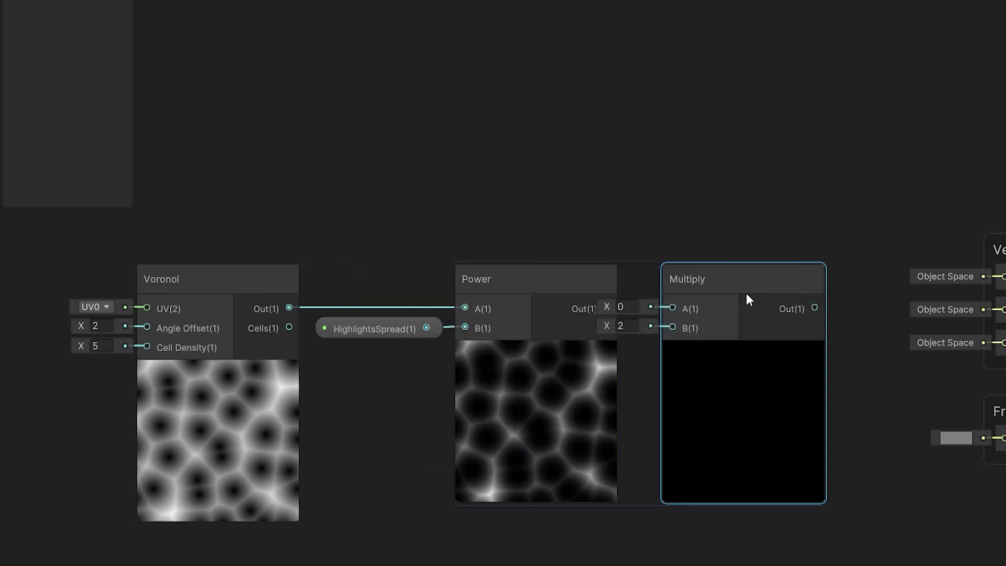
drag(747, 293, 761, 357)
scroll(470, 463, down, 1)
middle_drag(470, 464, 461, 364)
drag(669, 263, 626, 422)
middle_drag(480, 496, 517, 404)
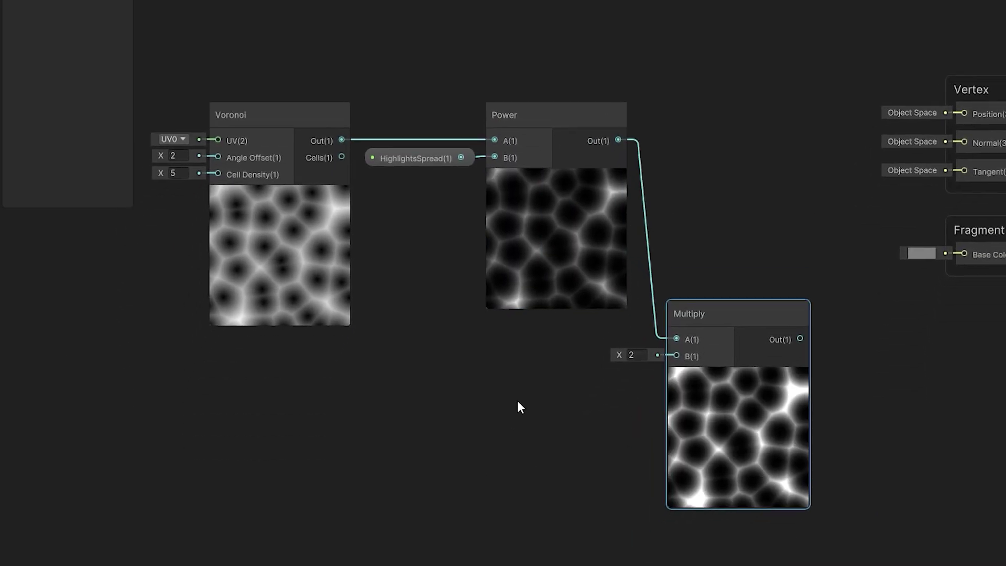
click(518, 398)
Create a HighlightsColor Color property and connect it to Multiply input B
click(120, 29)
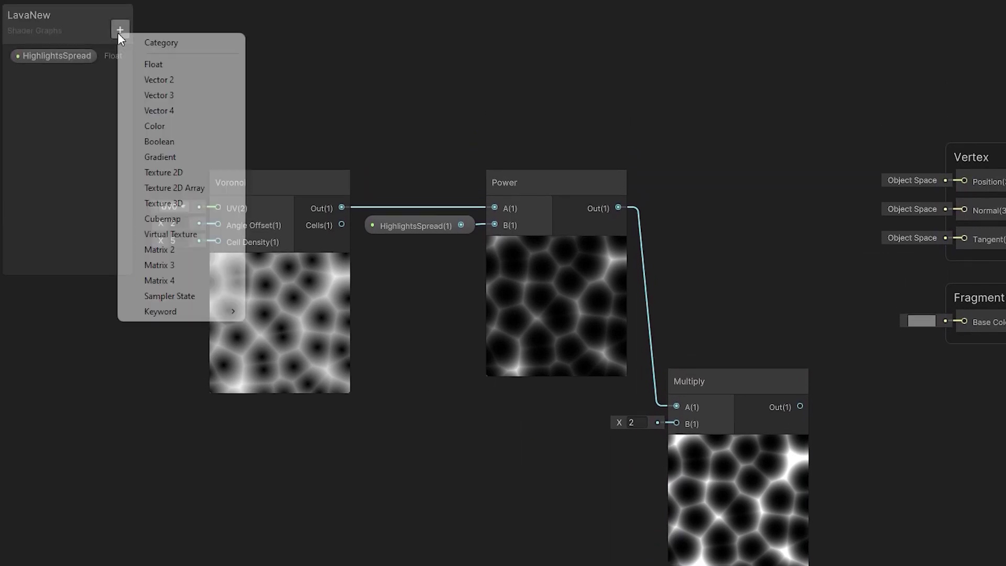
click(157, 125)
text(HighlightsColor)
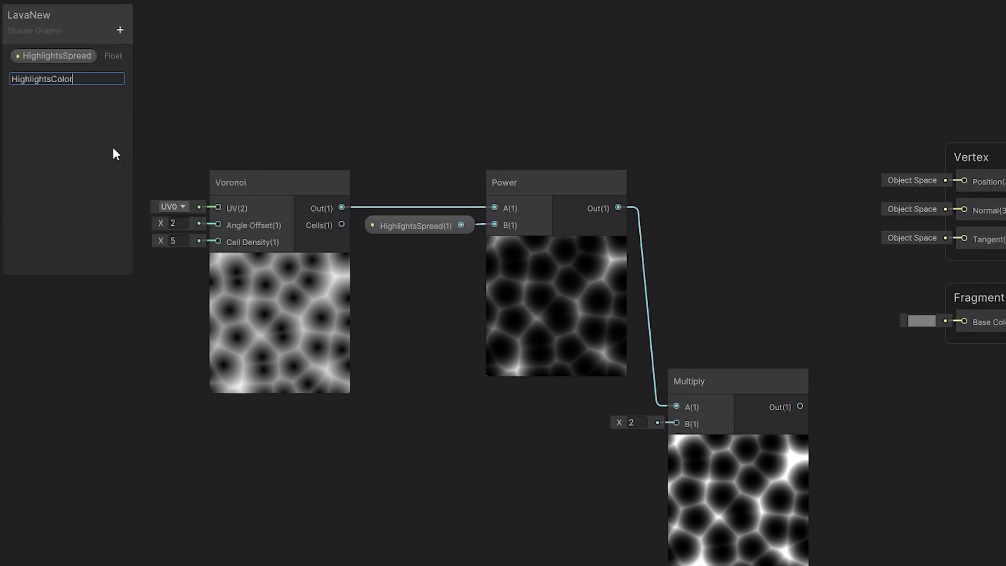
key(Return)
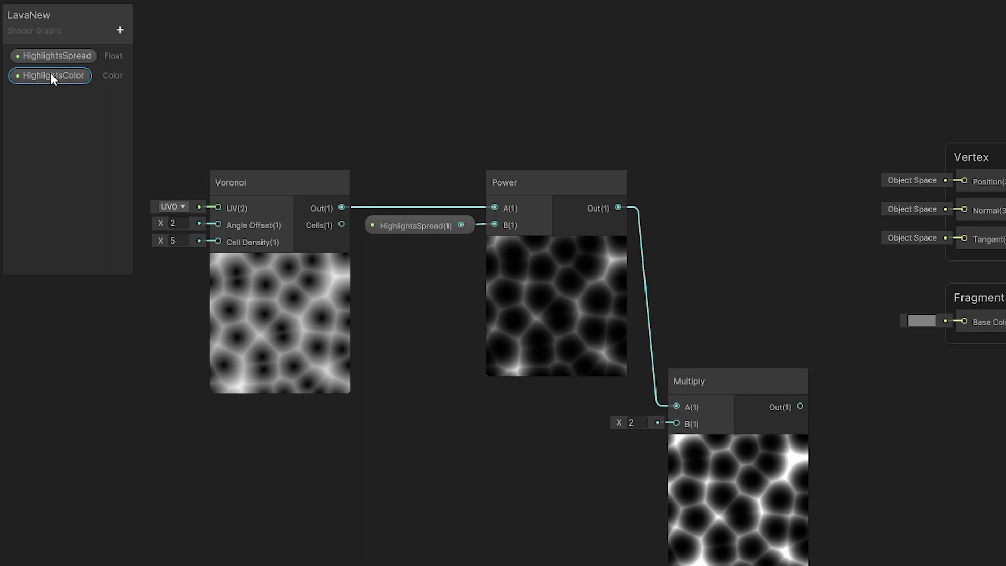
drag(50, 73, 524, 427)
drag(573, 448, 676, 424)
drag(551, 434, 571, 431)
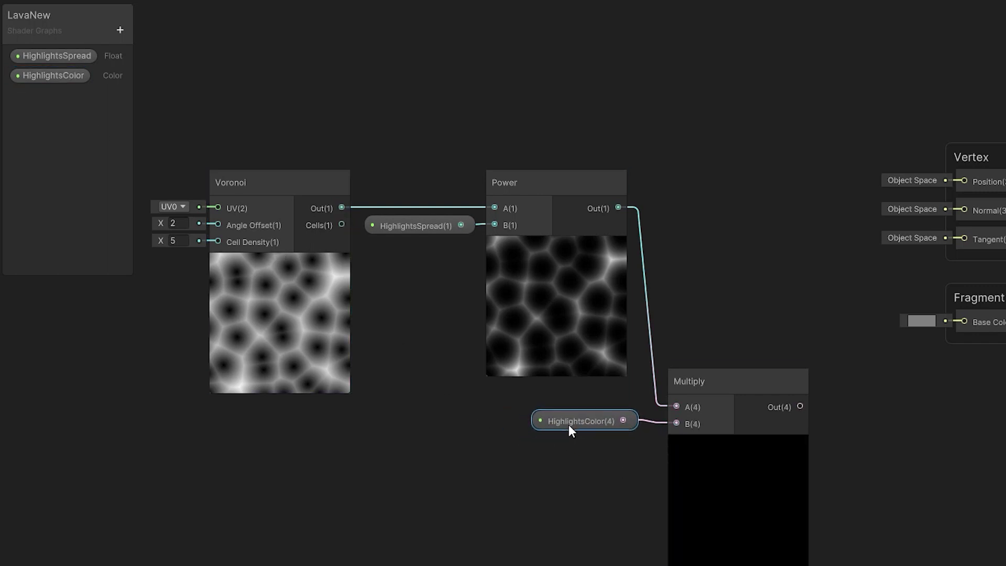
Switch HighlightsColor to HDR mode with a warm yellow default (255, 191, 62) at intensity 1
click(55, 75)
click(898, 177)
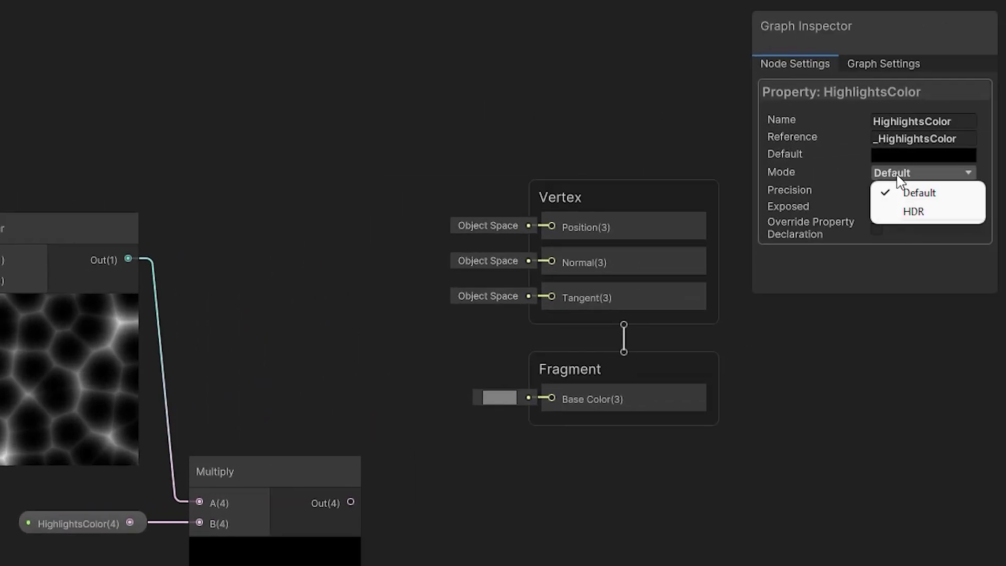
click(917, 211)
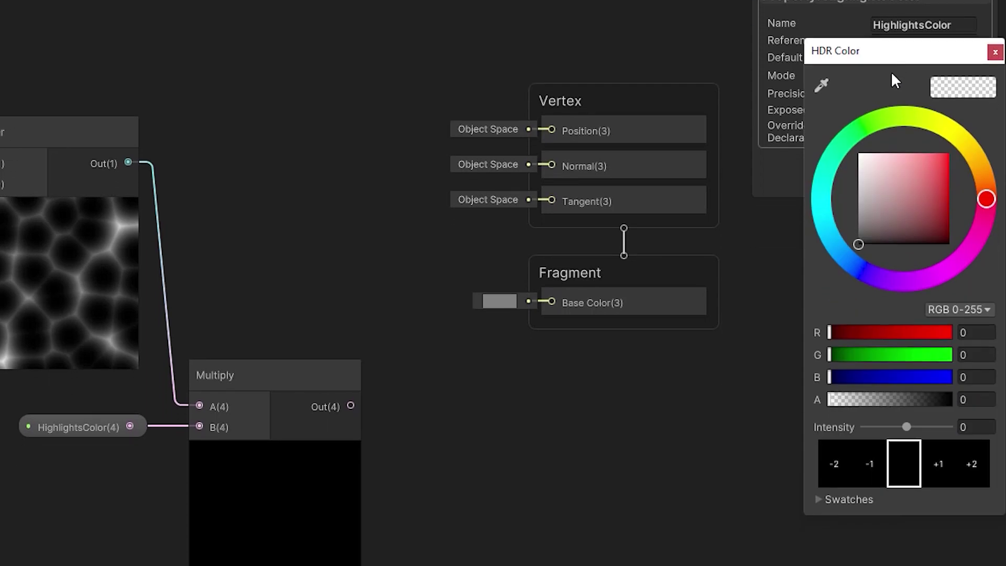
click(970, 155)
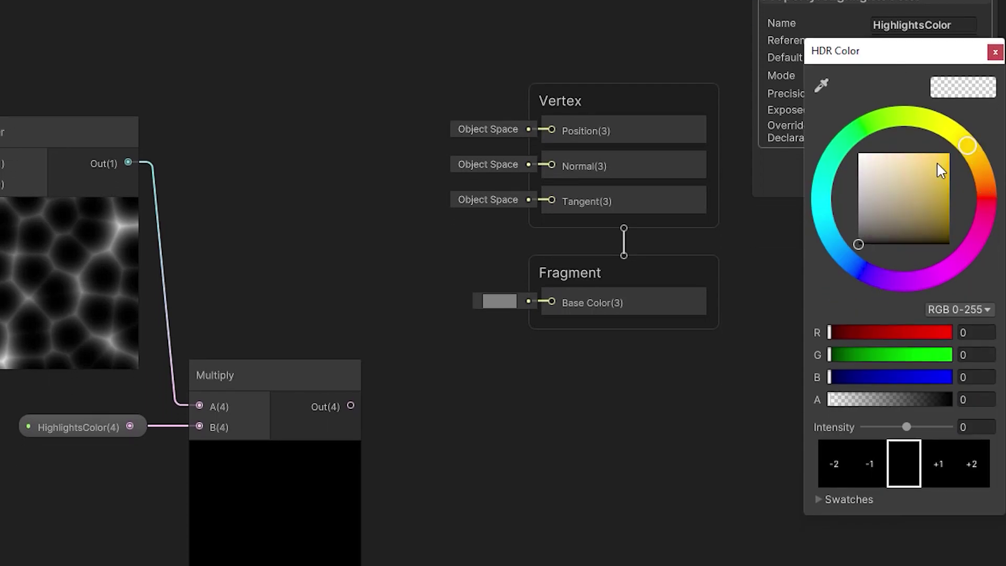
drag(938, 164, 928, 153)
click(949, 470)
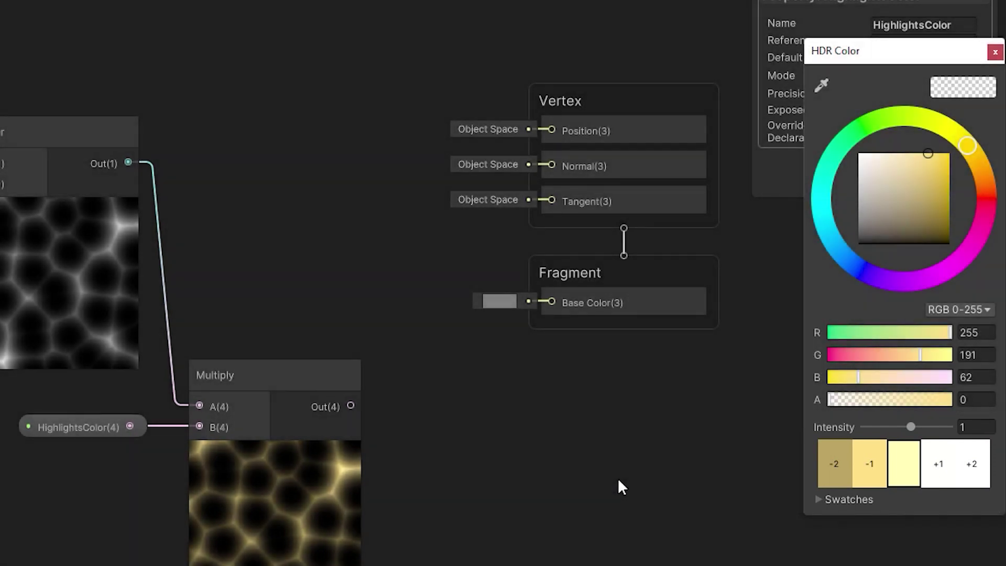
click(618, 480)
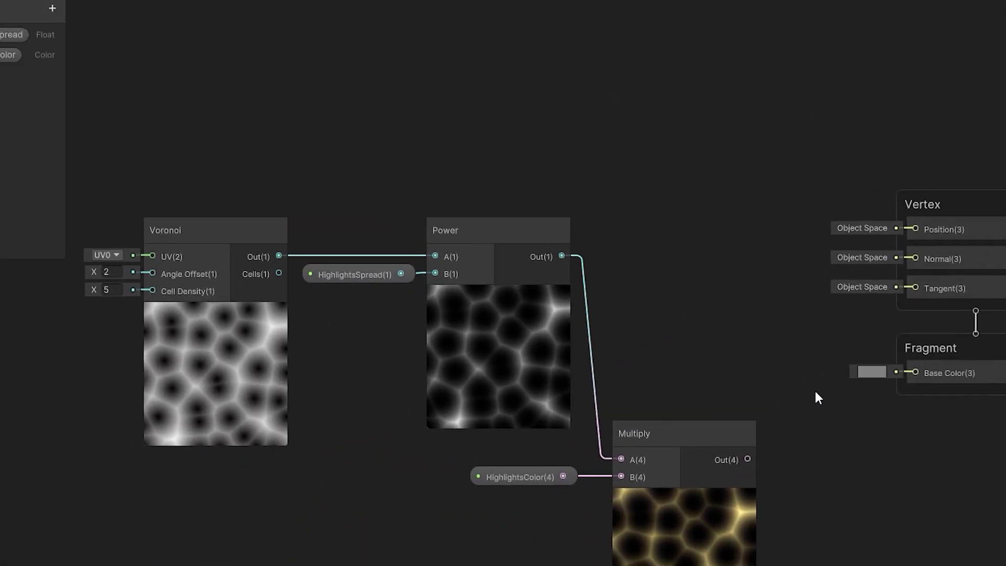
Add a One Minus node fed by Power's output
key(space)
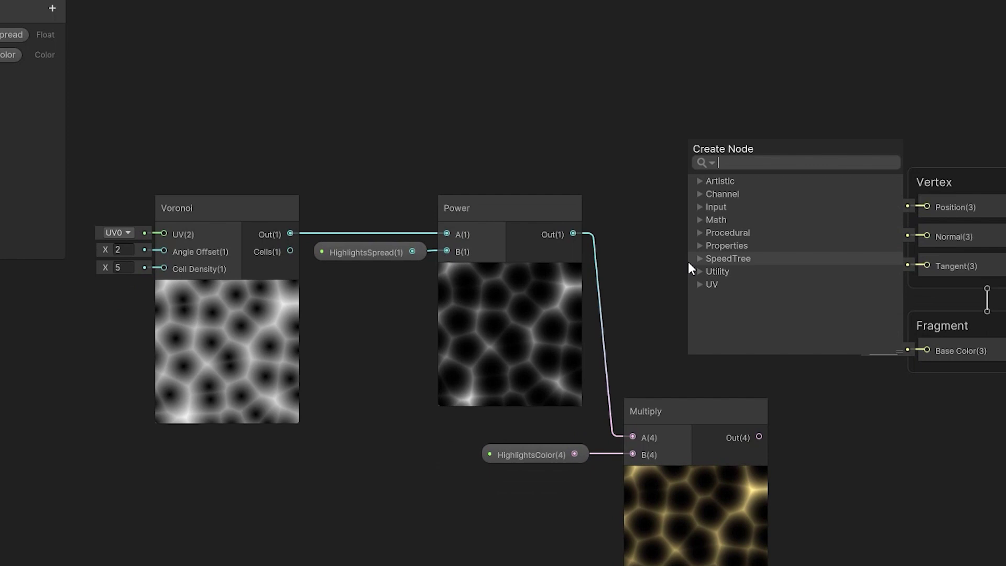
text(minu)
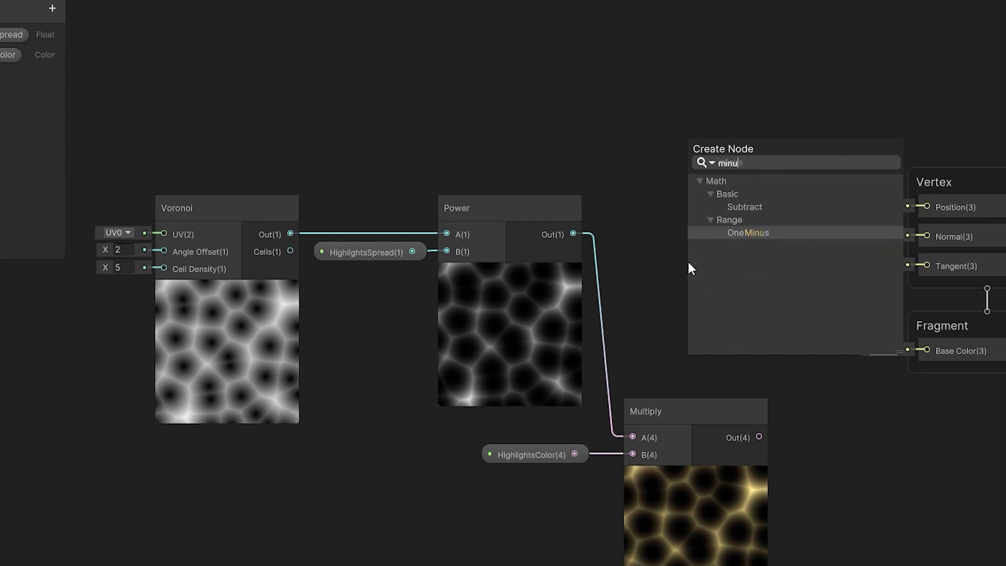
click(747, 232)
drag(751, 294, 678, 140)
click(572, 224)
drag(614, 187, 633, 166)
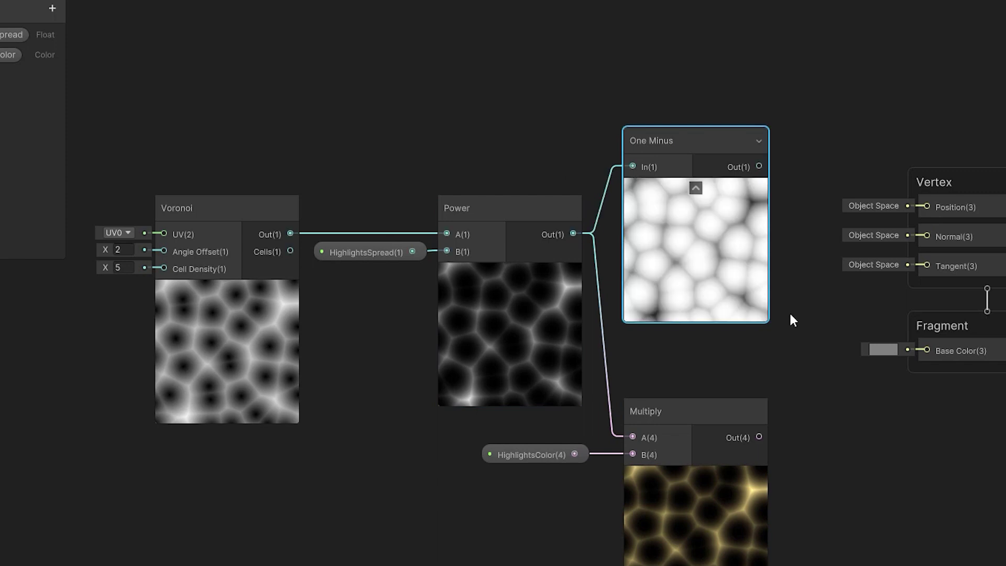
middle_drag(852, 372, 696, 419)
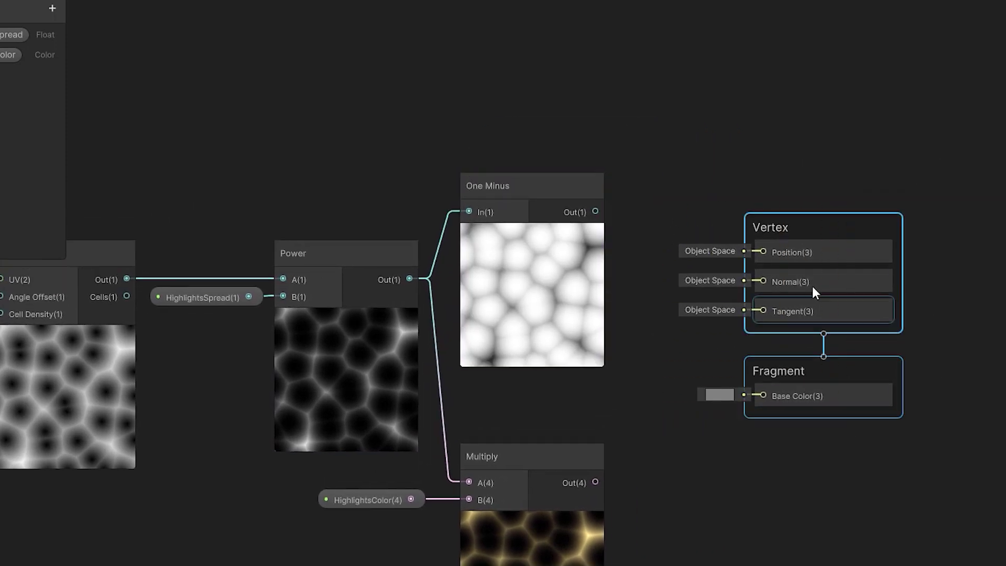
drag(813, 292, 914, 267)
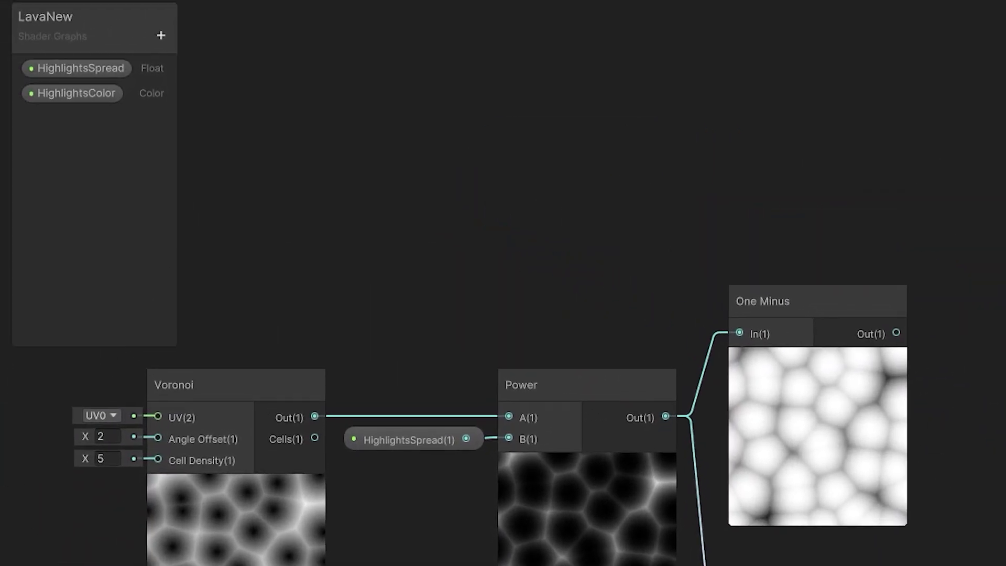
Add a Color property named BaseColor to the Blackboard
click(161, 35)
click(216, 158)
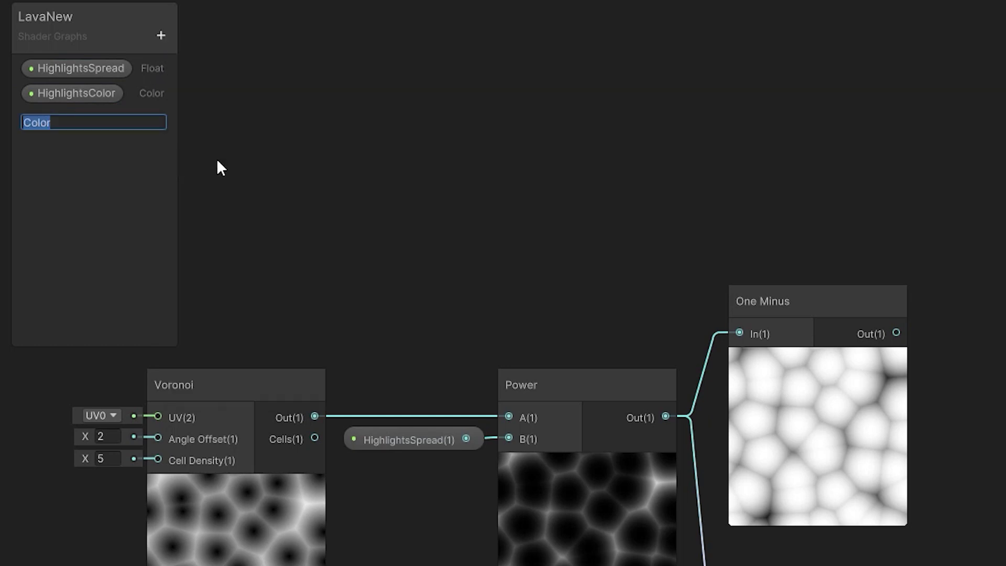
text(BaseColor)
key(Return)
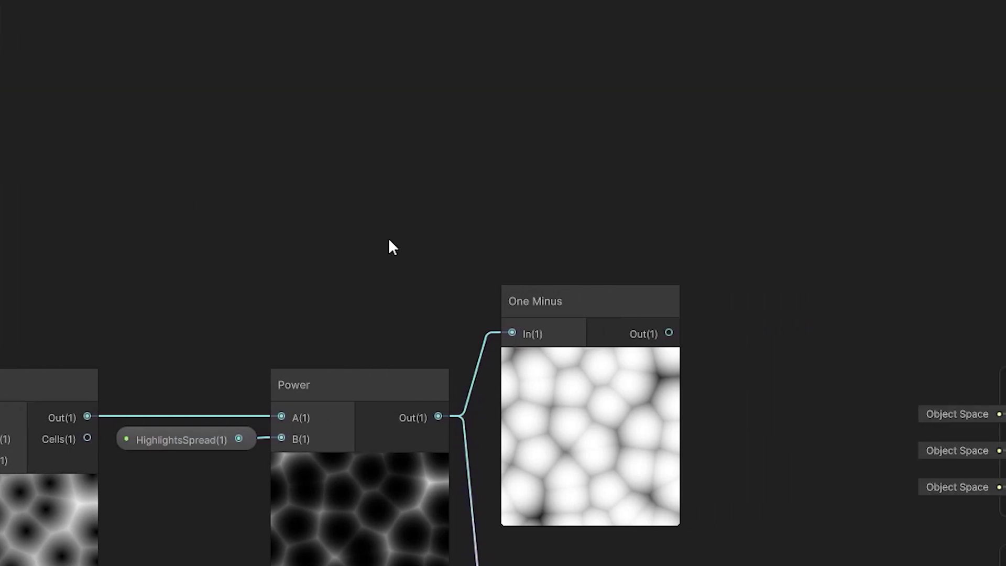
Add a second Multiply node with One Minus output wired into its B input
key(space)
text(mul)
click(216, 219)
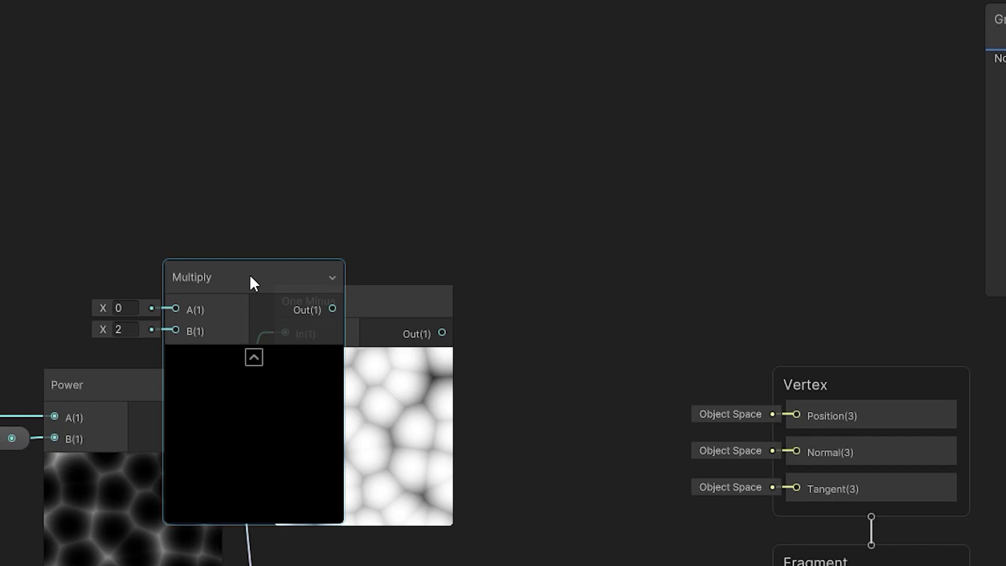
drag(247, 280, 559, 207)
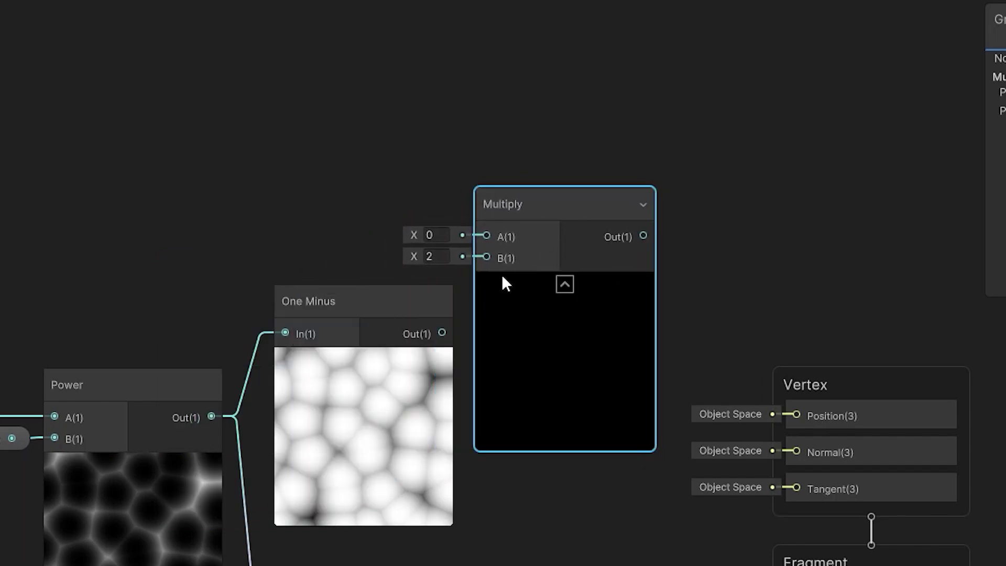
drag(444, 333, 488, 257)
Switch BaseColor to HDR mode and wire it into the second Multiply's A input
click(820, 171)
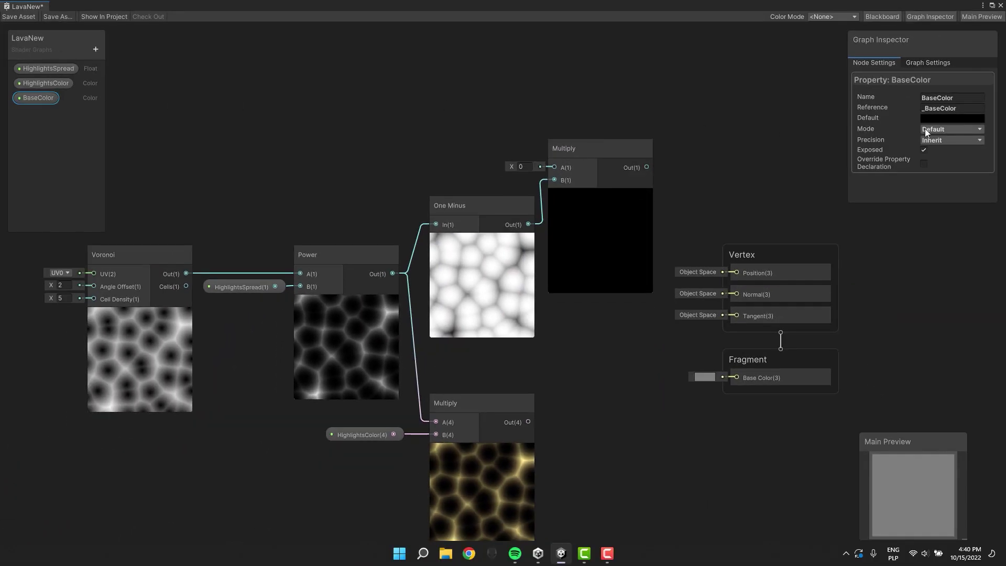
click(926, 128)
click(945, 145)
drag(457, 167, 458, 173)
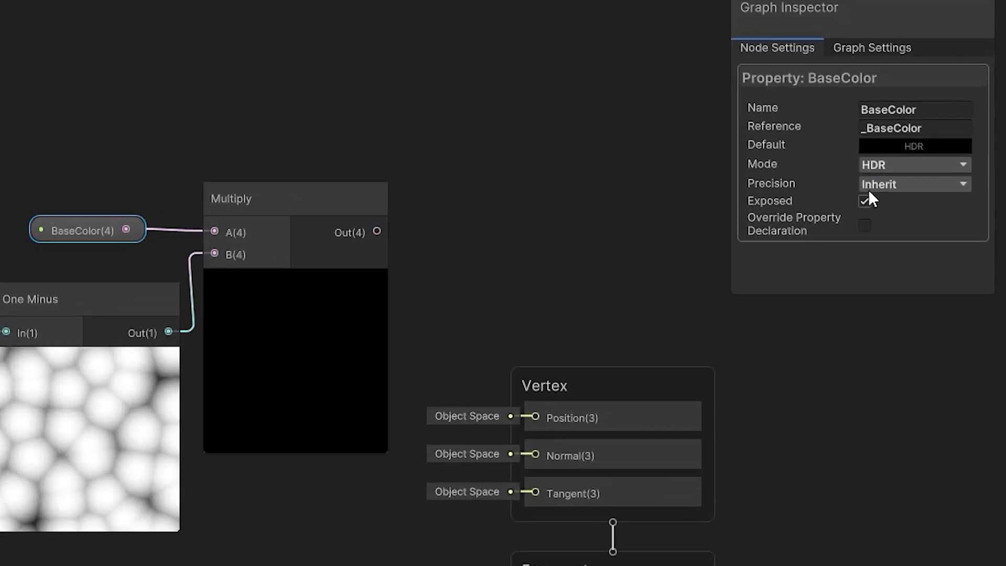
Give BaseColor an orange default colour (188, 49, 0)
click(887, 148)
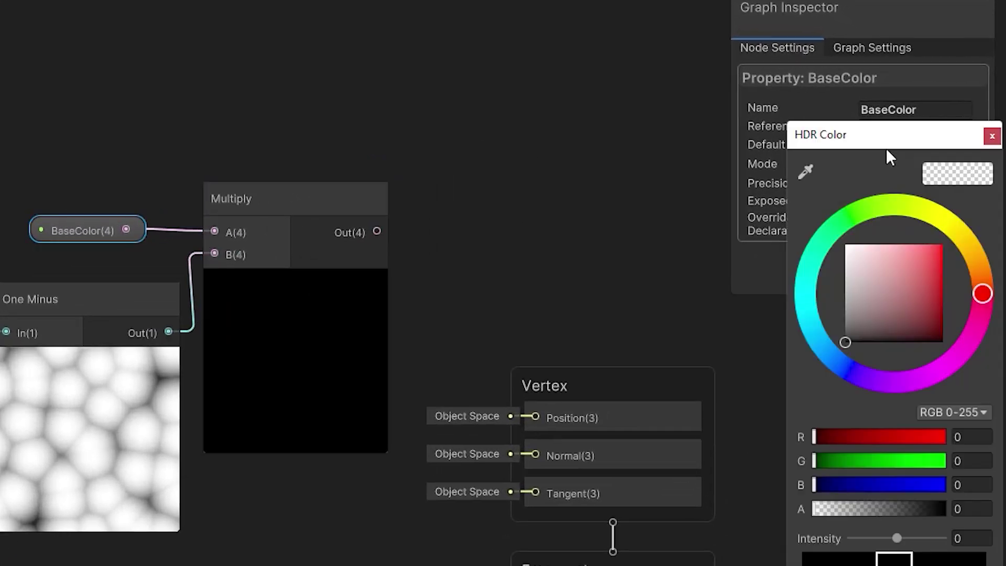
click(980, 263)
drag(938, 285, 979, 274)
click(988, 266)
click(992, 136)
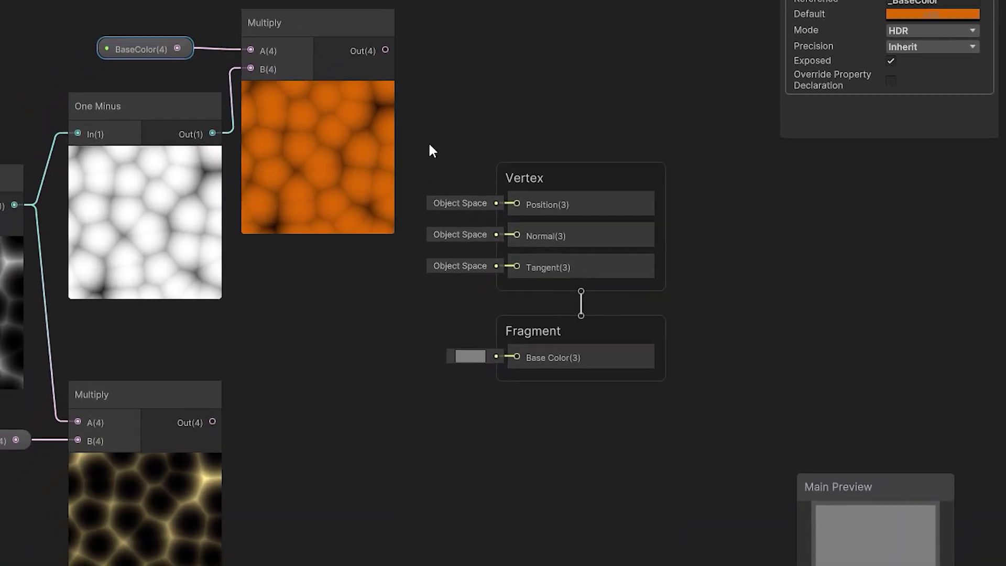
middle_drag(429, 145, 364, 135)
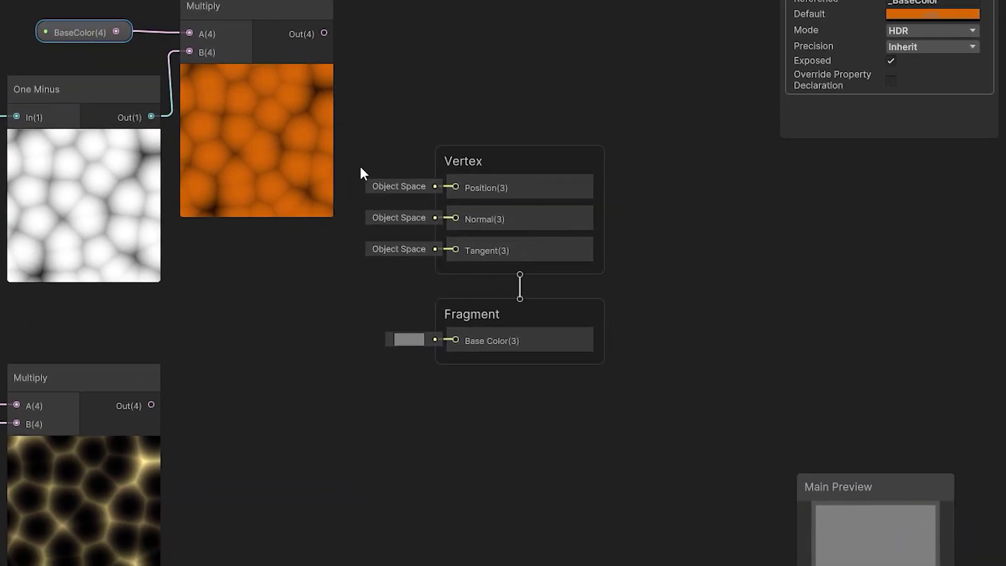
Create an Add node summing the orange base and highlight Multiplies into Fragment Base Color
click(175, 371)
key(space)
text(add)
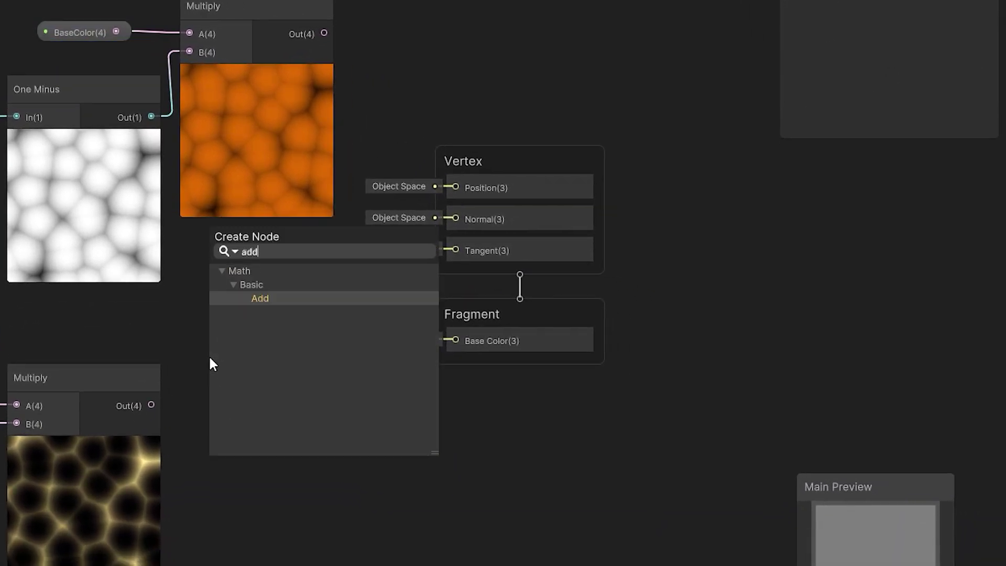
click(269, 300)
drag(524, 167, 670, 169)
drag(310, 390, 461, 296)
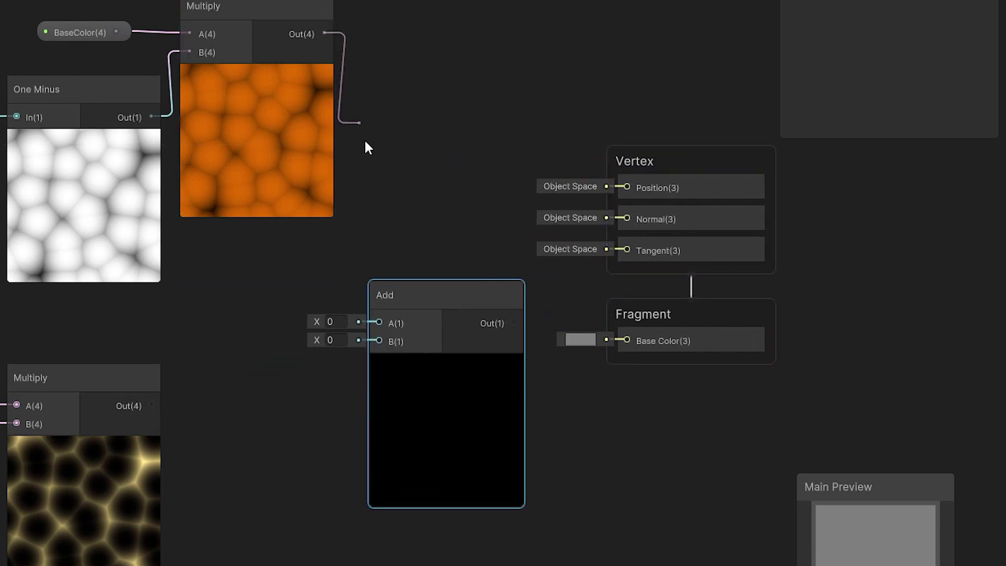
drag(381, 321, 381, 322)
drag(152, 405, 397, 344)
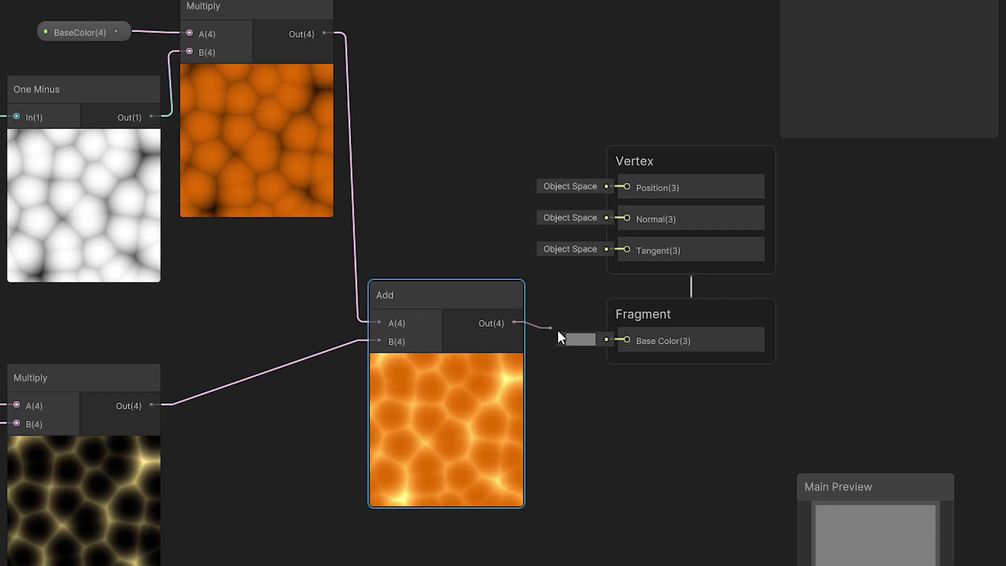
drag(559, 336, 579, 340)
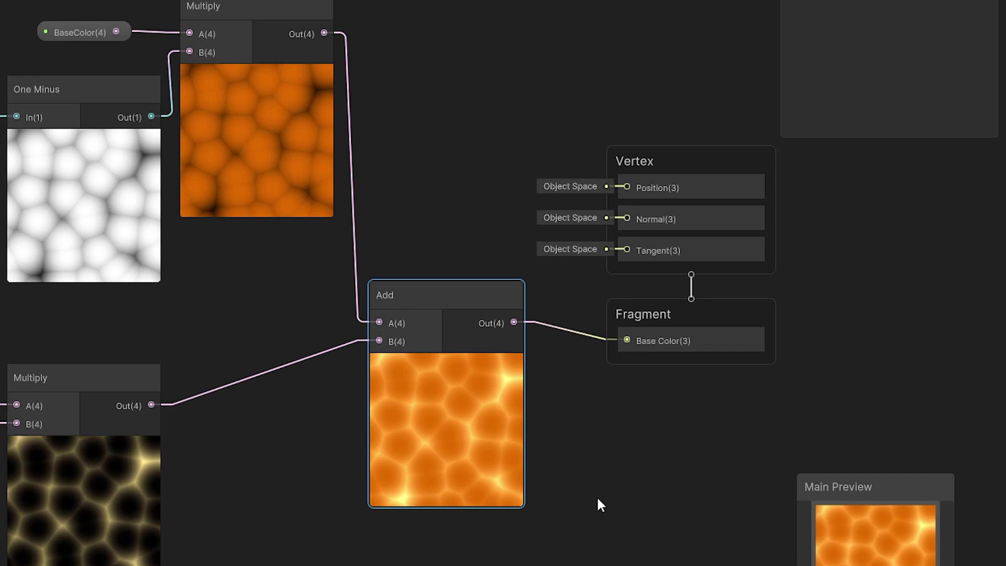
Save the LavaNew shader graph and close the editor
scroll(620, 313, down, 3)
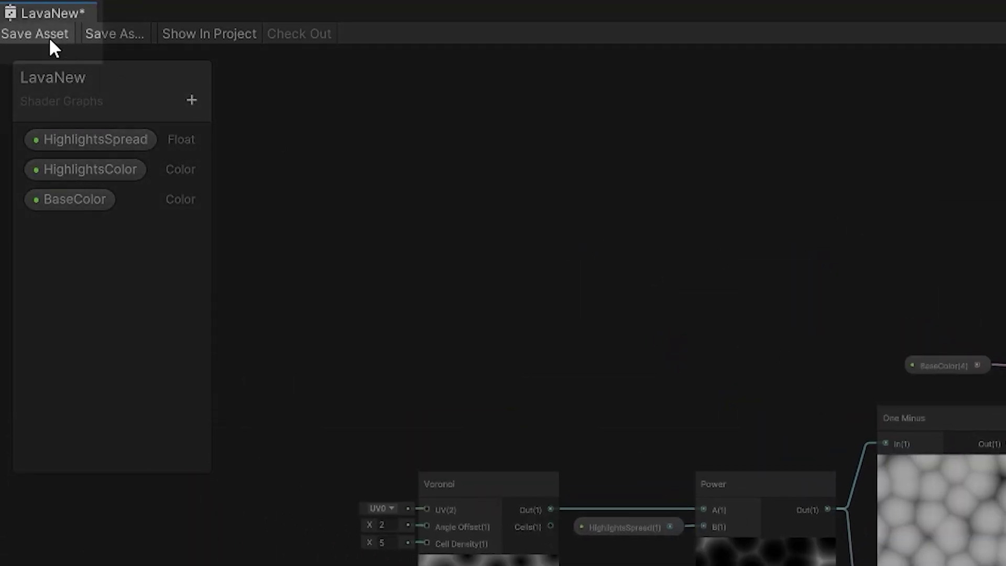
click(49, 34)
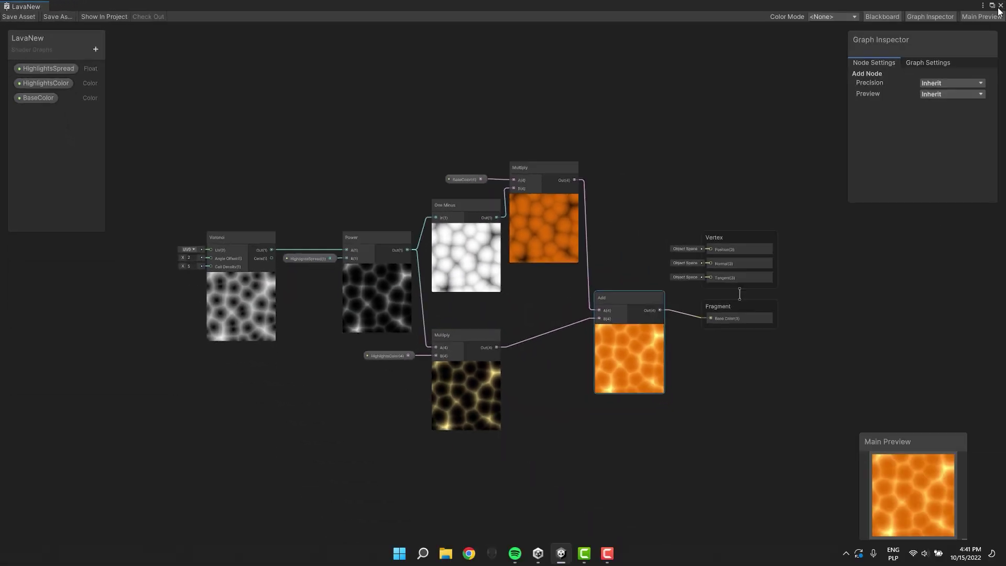
click(1000, 6)
Create a LavaNew material from the shader and apply it to the lava tiles
click(439, 498)
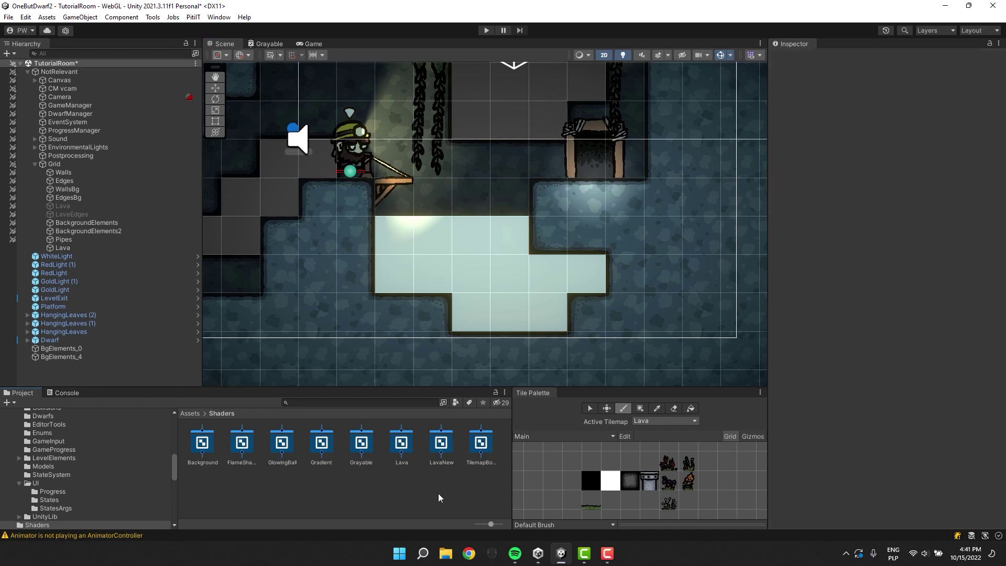
right_click(441, 445)
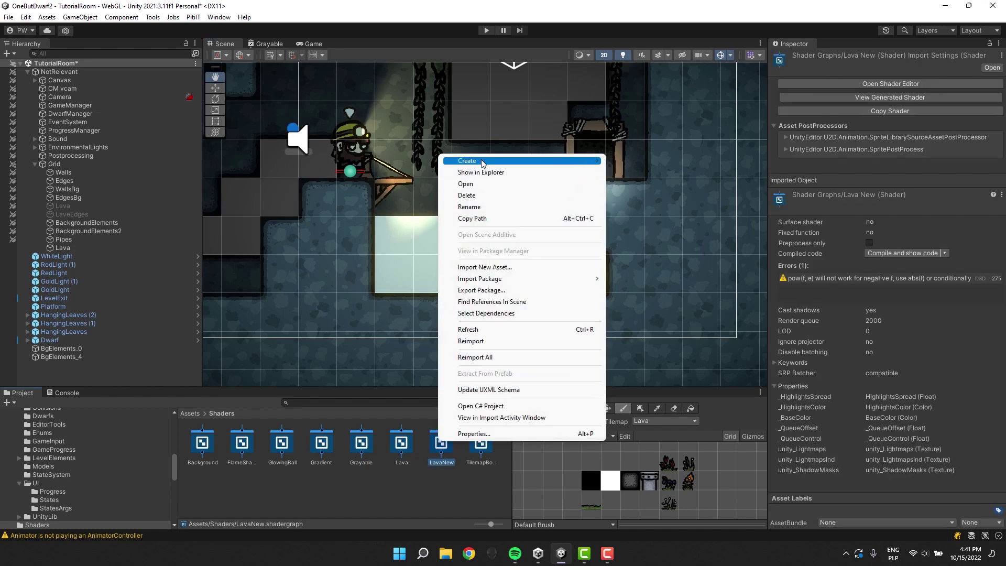
mouse_move(483, 163)
click(644, 343)
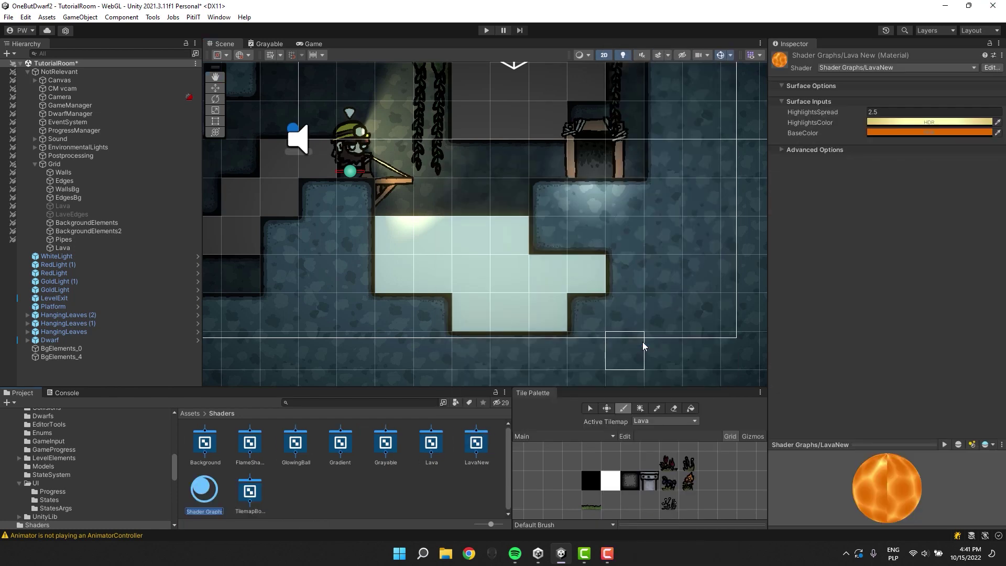
text(LavaNew)
key(Return)
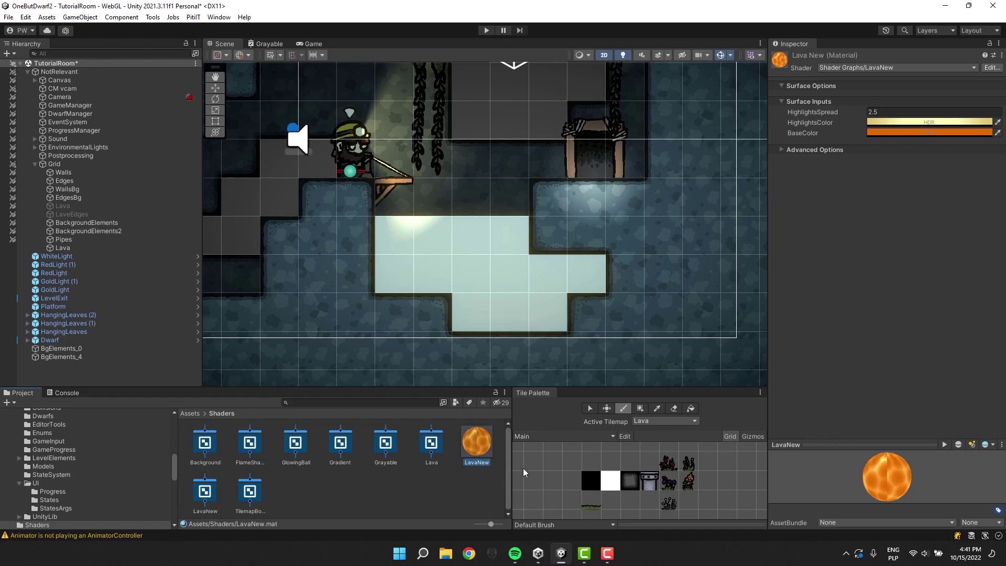
drag(481, 447, 476, 259)
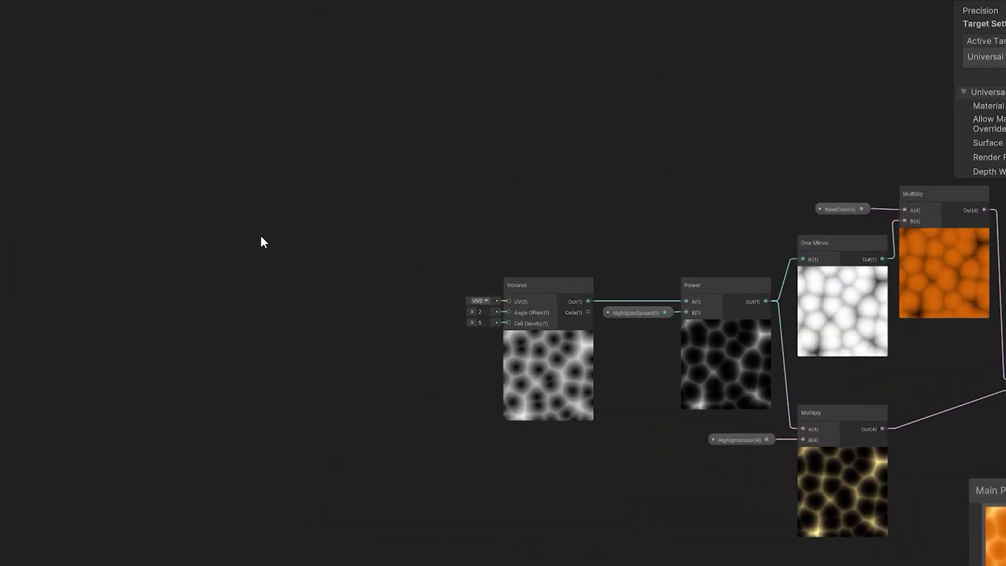
Add a world-space Position node to the LavaNew graph and move it up and left
key(space)
text(Posi)
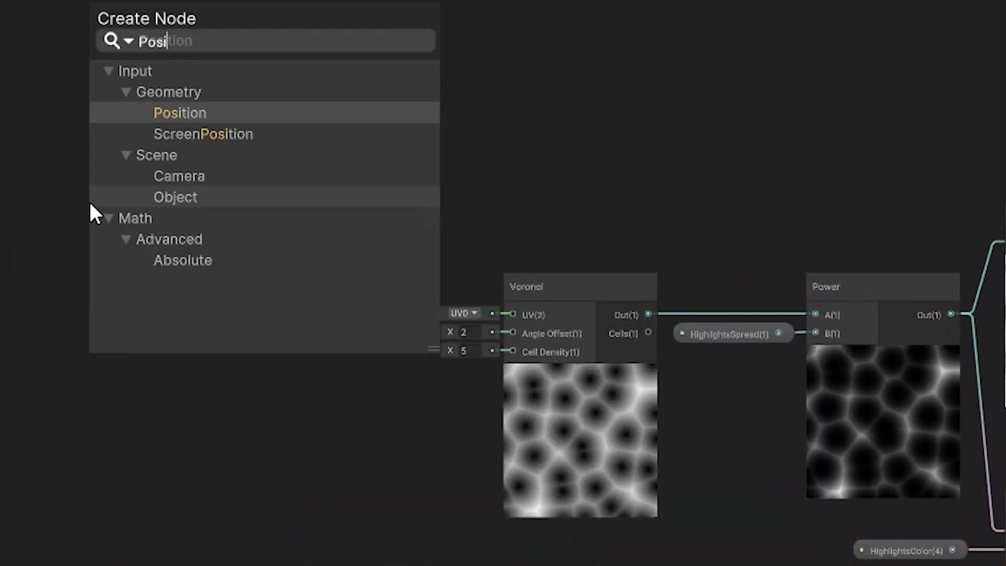
click(199, 118)
scroll(243, 189, up, 2)
drag(247, 247, 166, 65)
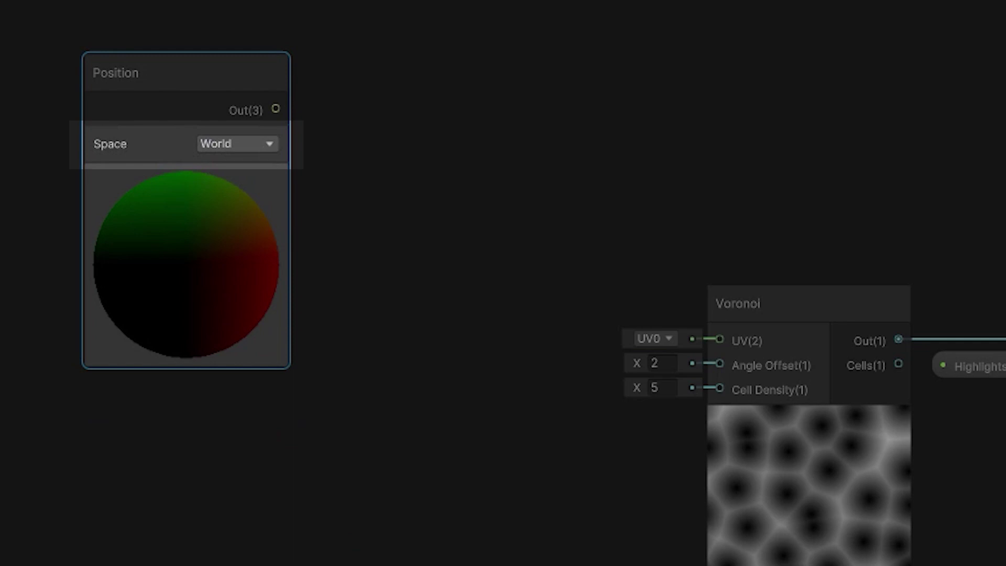
Add a Tiling And Offset node, wiring Position into its UV and its output into Voronoi UV
key(space)
text(T)
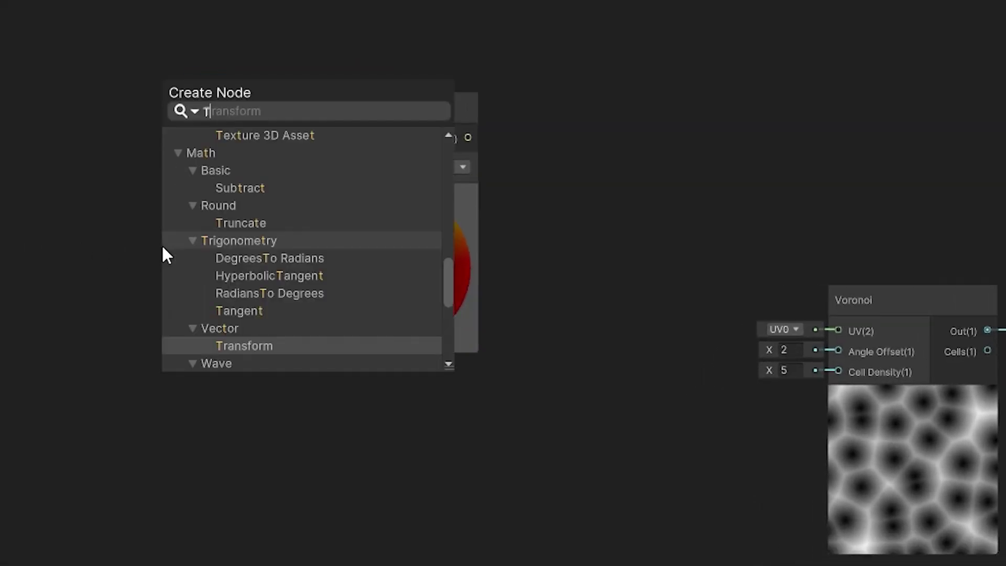
text(il)
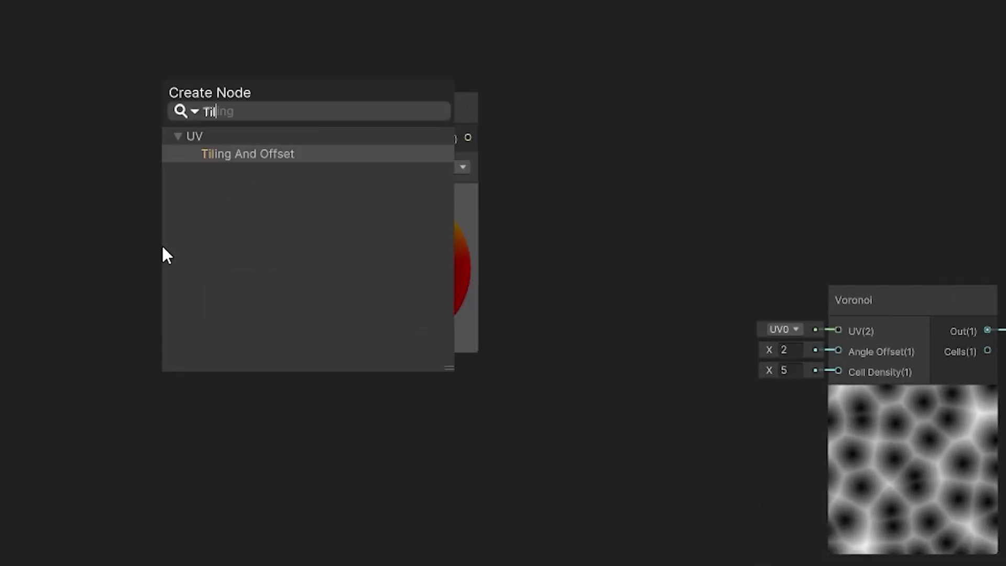
click(241, 159)
drag(247, 287, 651, 90)
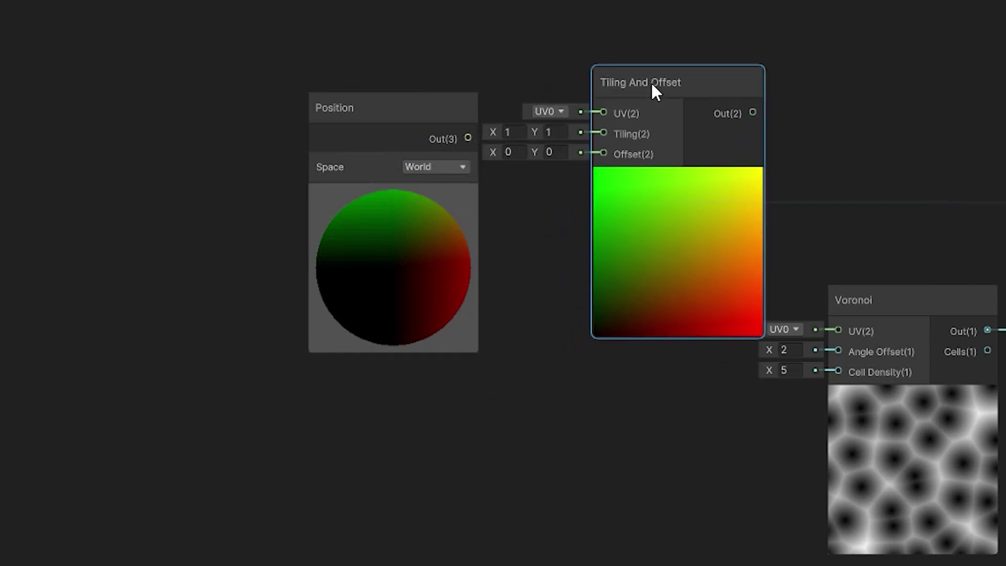
drag(422, 115, 329, 94)
drag(667, 82, 584, 92)
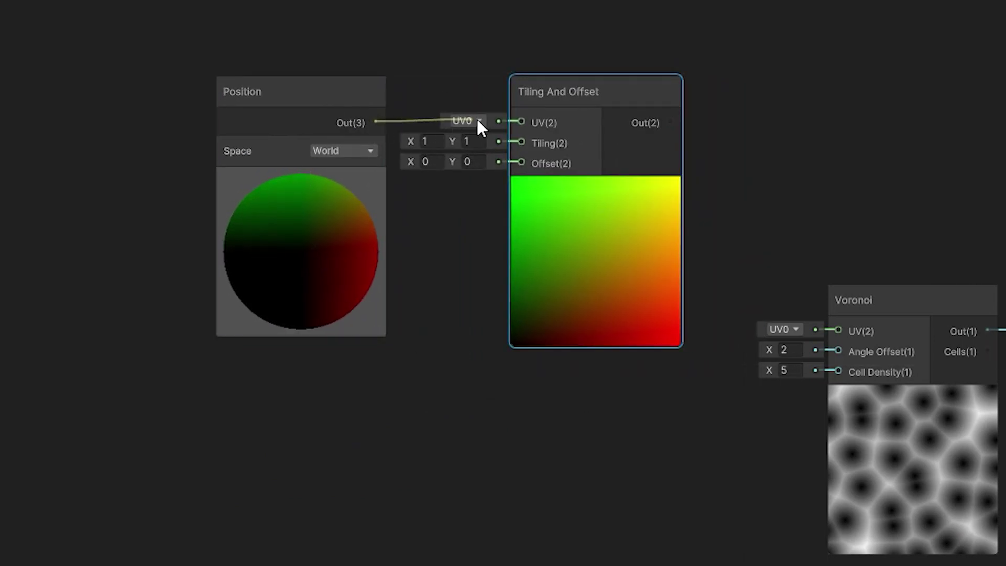
drag(477, 119, 499, 120)
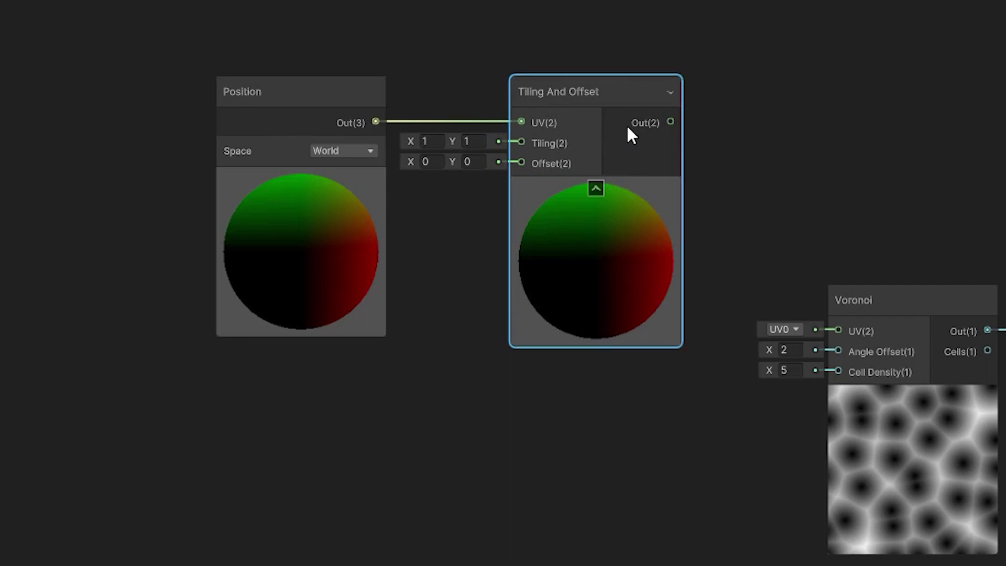
drag(671, 121, 841, 329)
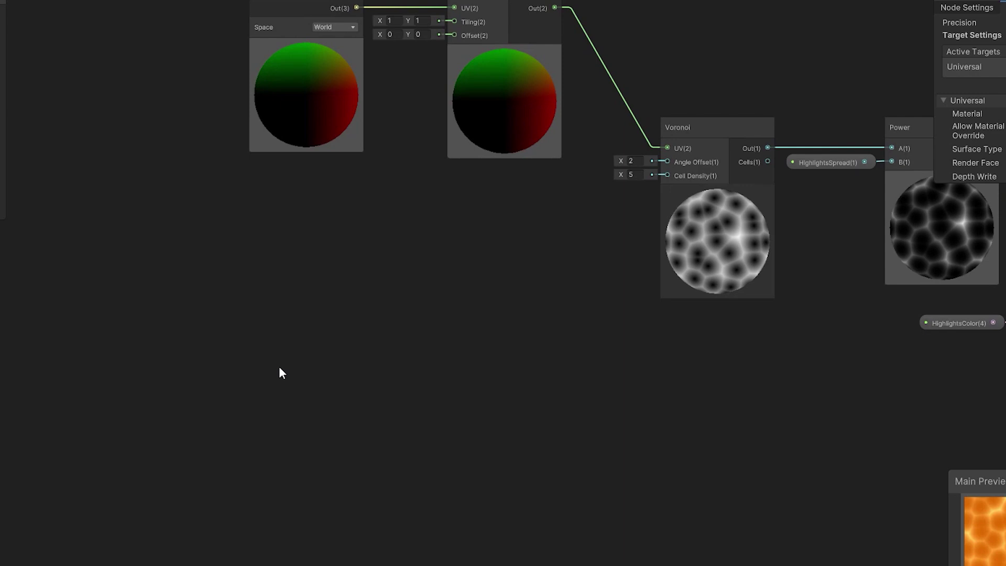
Add a Time node beside the Voronoi node to drive its Angle Offset
key(space)
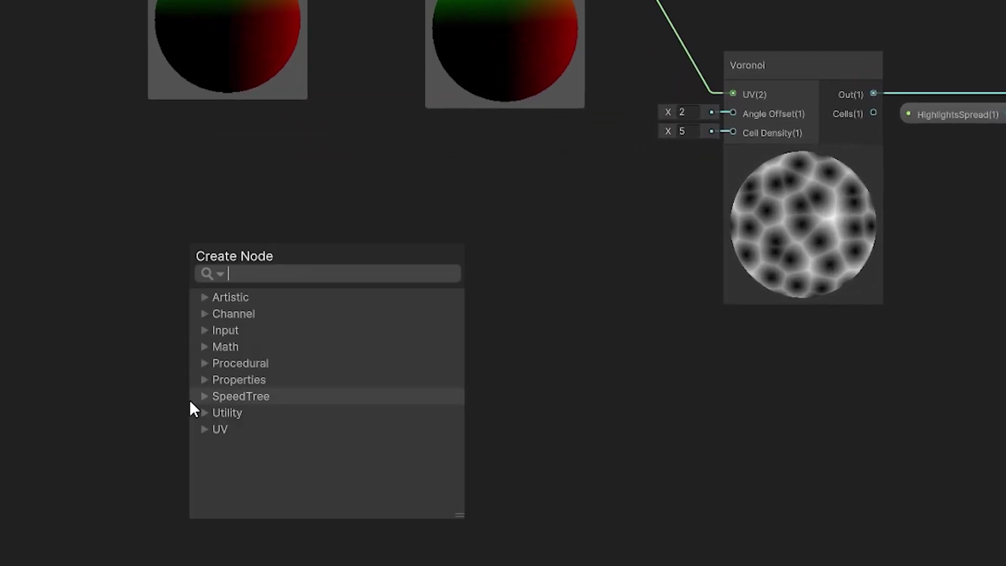
text(Time)
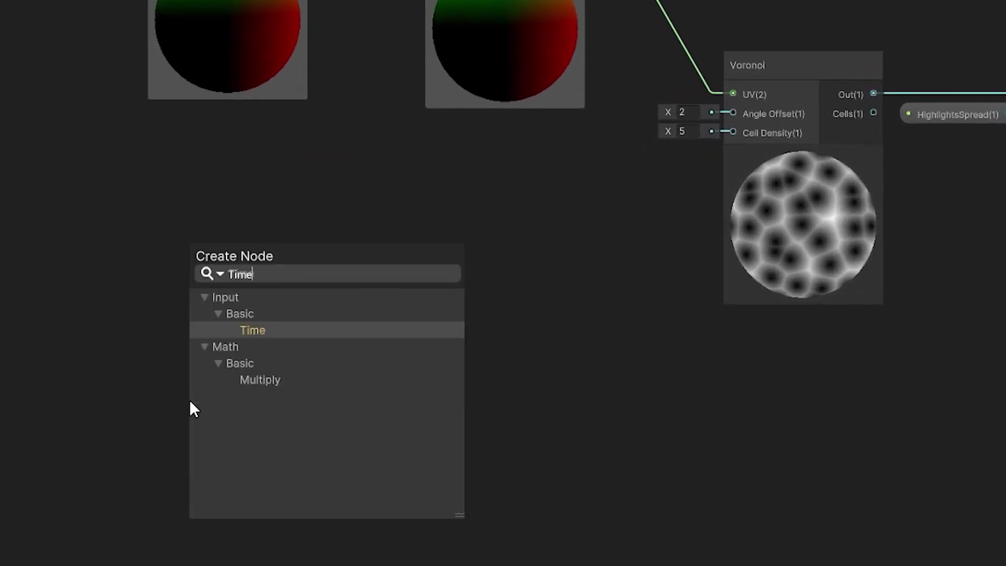
click(264, 335)
drag(237, 436, 607, 128)
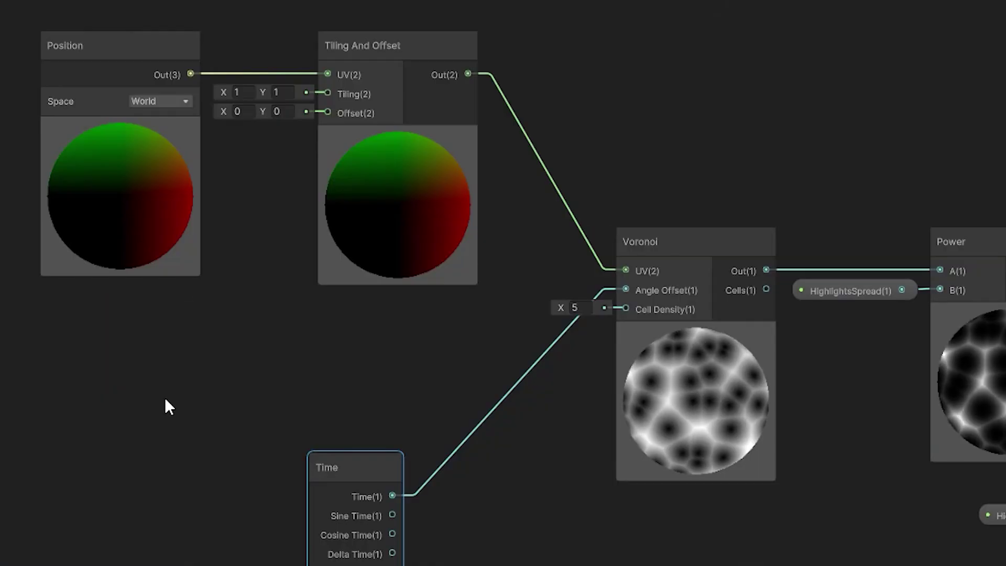
Add an Add node with its preview collapsed, placed above the Time node
key(space)
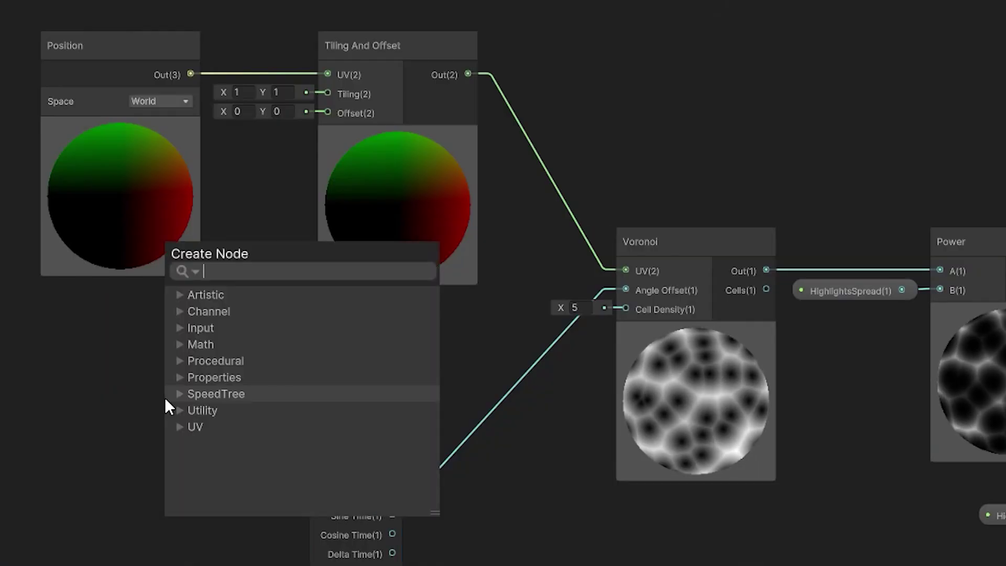
text(Add)
click(234, 328)
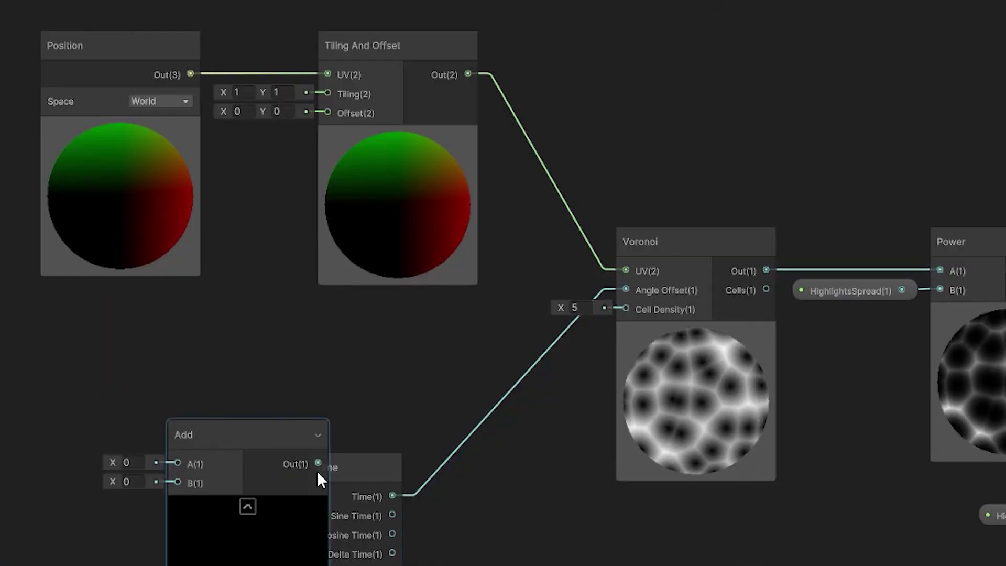
click(246, 508)
drag(205, 440, 337, 358)
Delete the Time-to-Angle Offset link and move the Time node left
click(357, 467)
click(460, 448)
key(Delete)
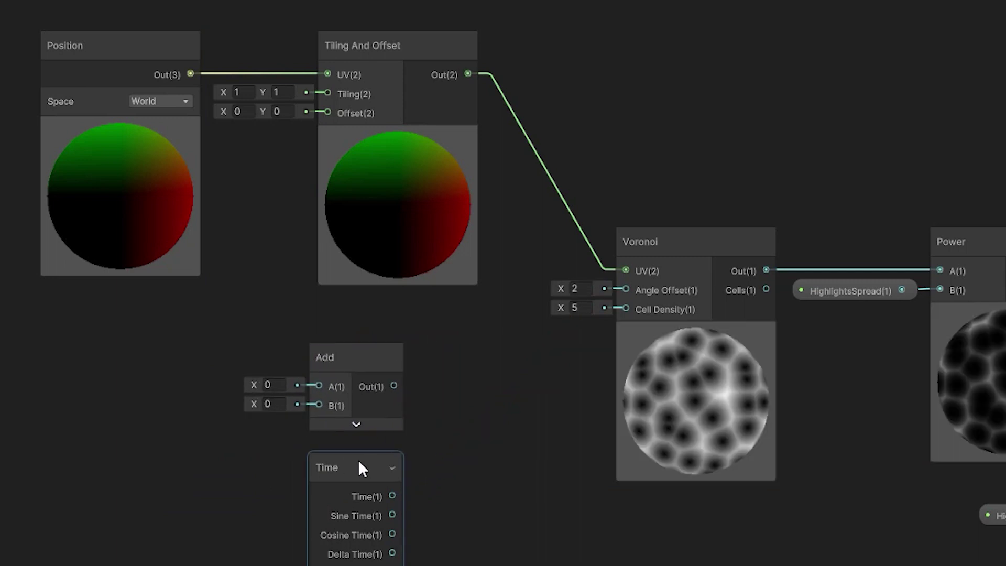
drag(358, 464, 226, 466)
Connect Time into Add's B input and create a Float property named StartTime
drag(281, 447, 318, 404)
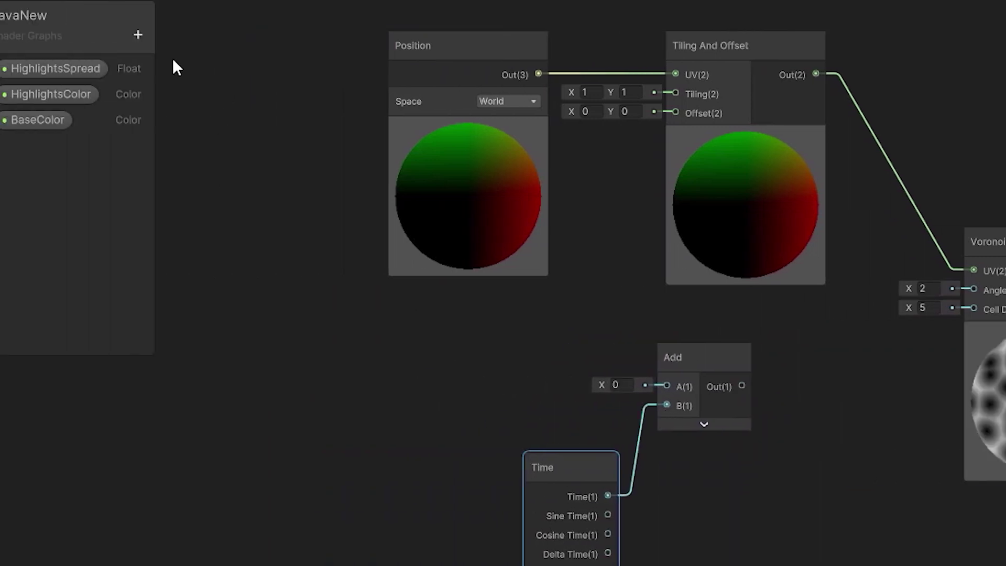
click(158, 34)
click(197, 76)
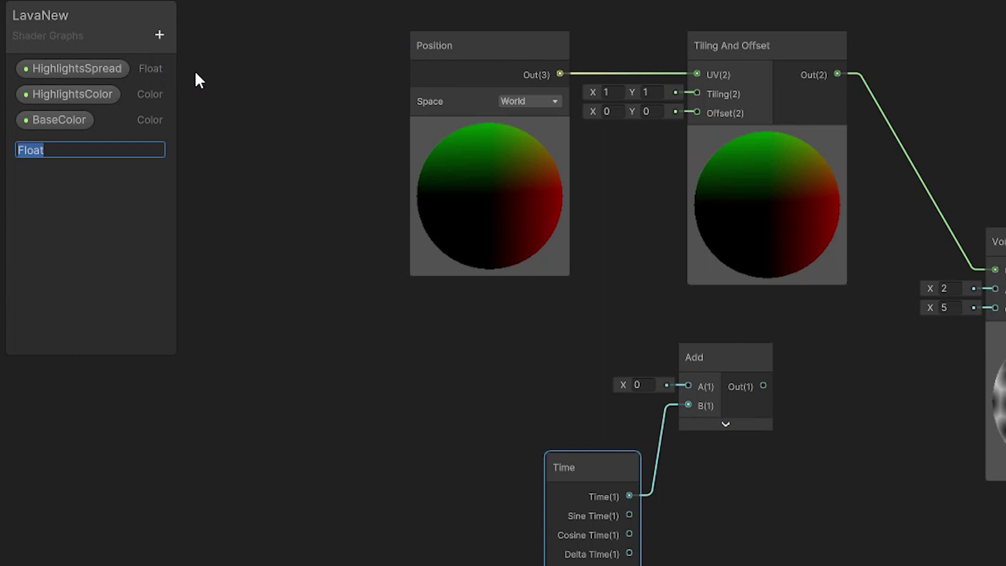
text(StartTime)
key(Return)
Wire StartTime into Add's A input and the Add output into Voronoi Angle Offset
drag(58, 145, 303, 276)
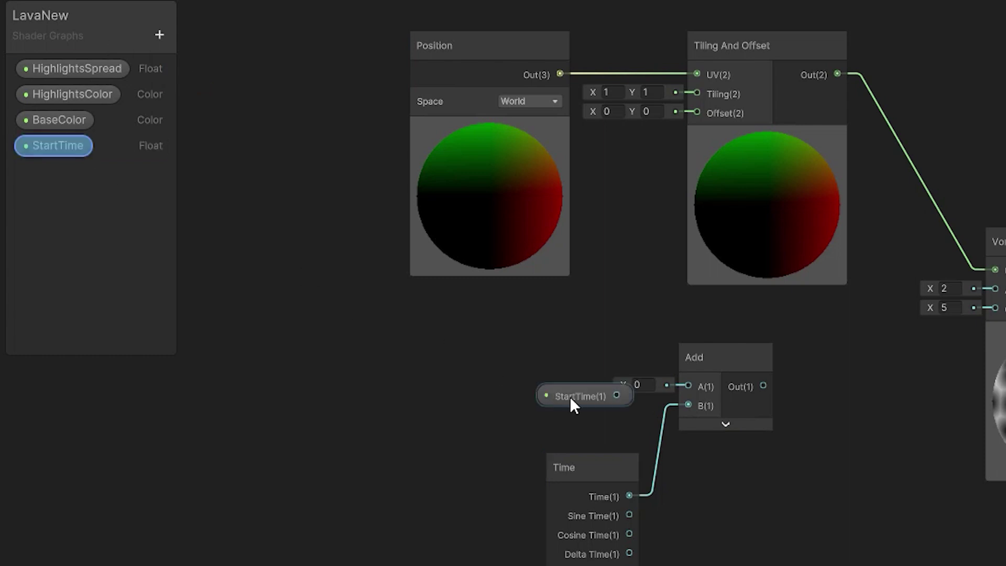
drag(675, 387, 677, 387)
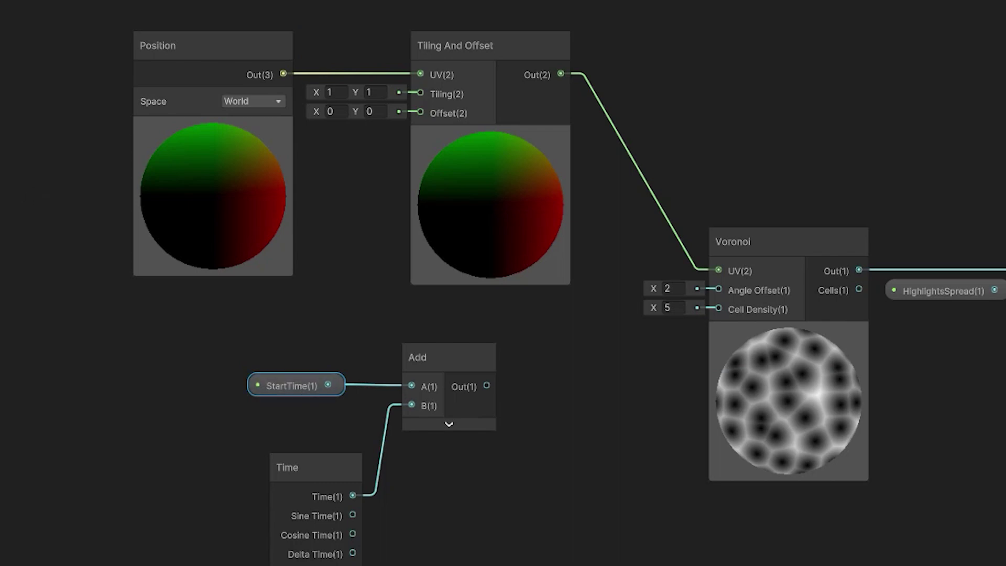
drag(718, 297, 727, 288)
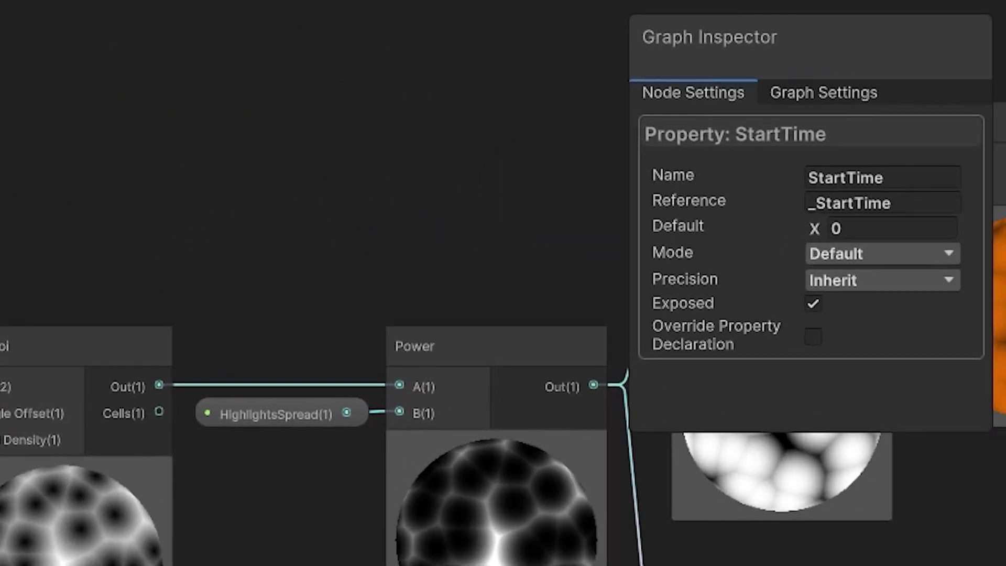
click(811, 228)
Set StartTime's default to 15 and add a MovementSpeed Float property below the Add node
text(15)
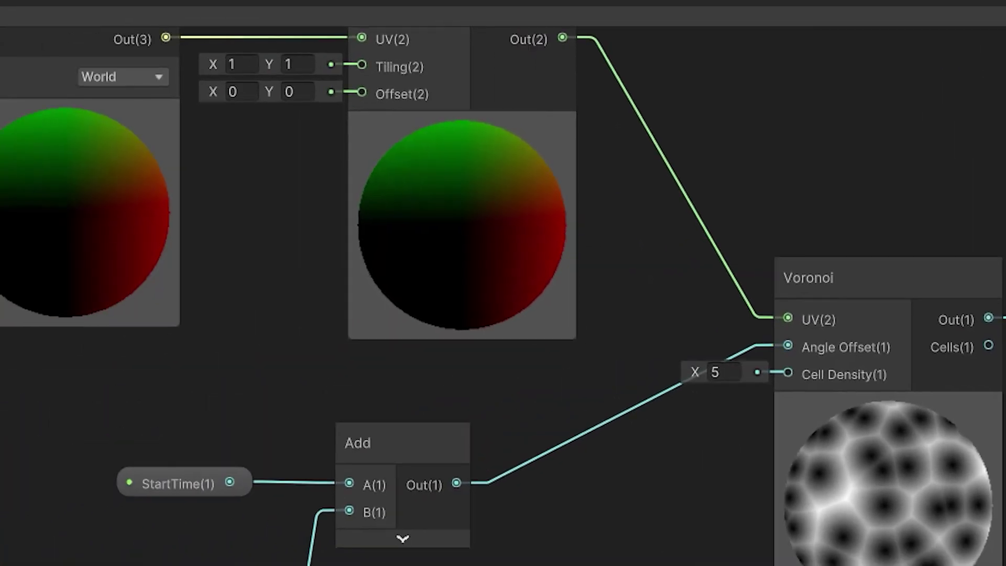
click(162, 85)
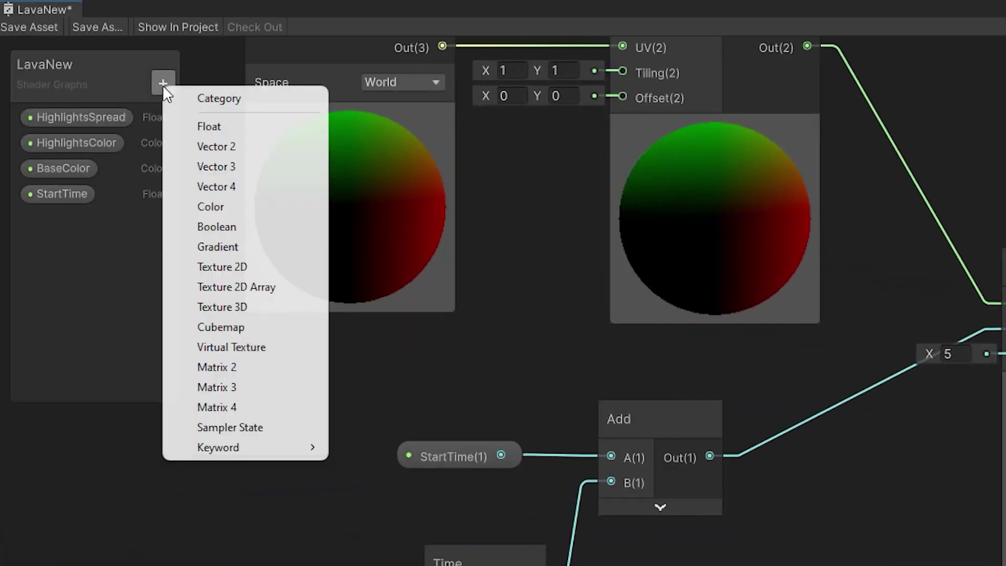
click(189, 125)
text(MovementSpeed)
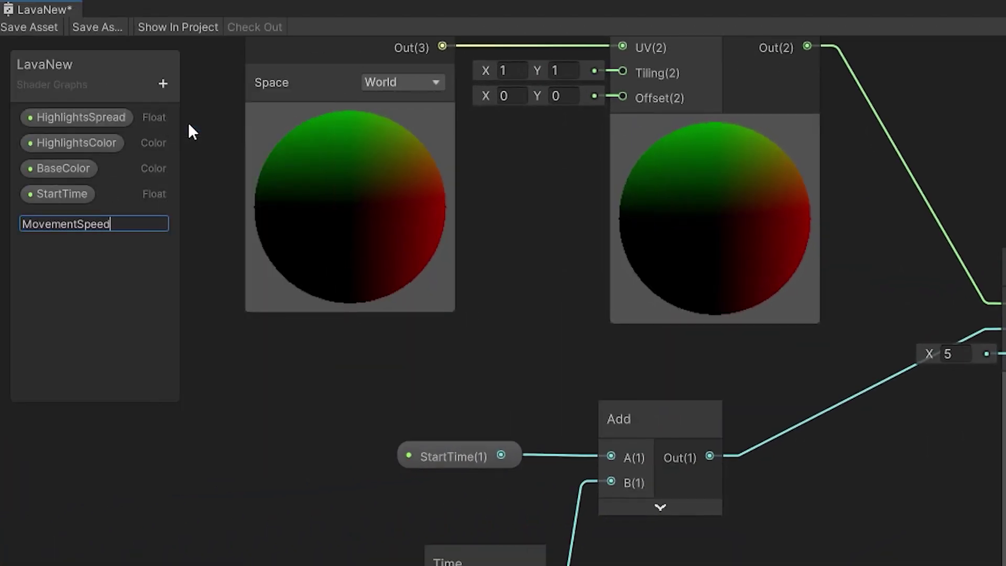
key(Return)
drag(120, 180, 624, 558)
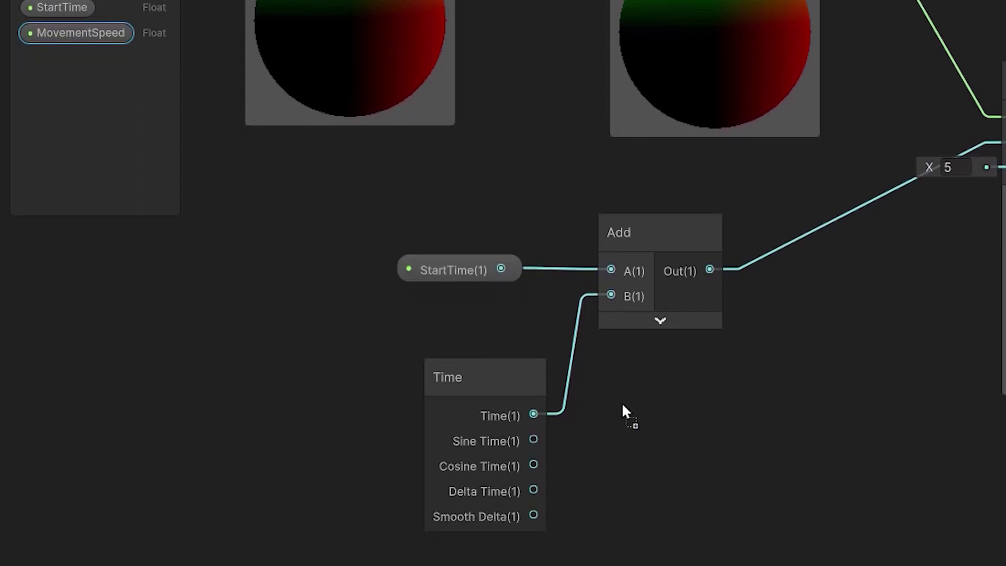
drag(682, 422, 677, 379)
Multiply the Add result by MovementSpeed (default 0.5) and feed it into Voronoi Angle Offset
key(space)
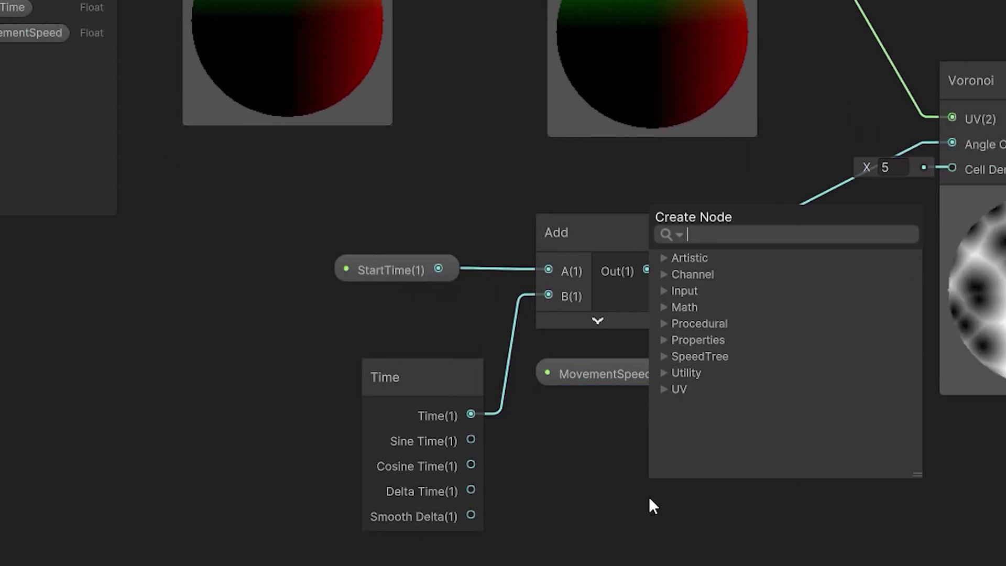
text(mul)
click(552, 348)
drag(480, 518, 589, 203)
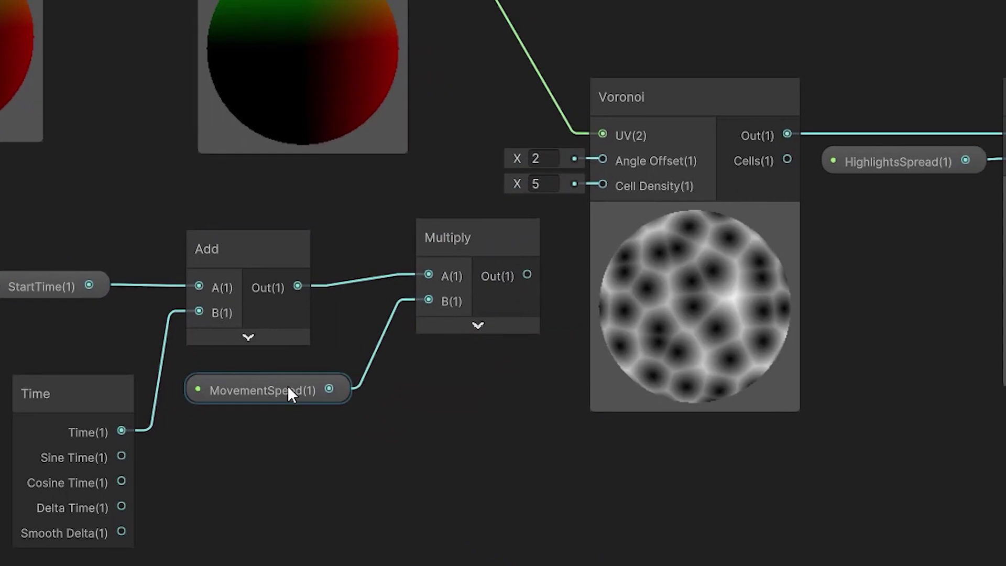
click(383, 373)
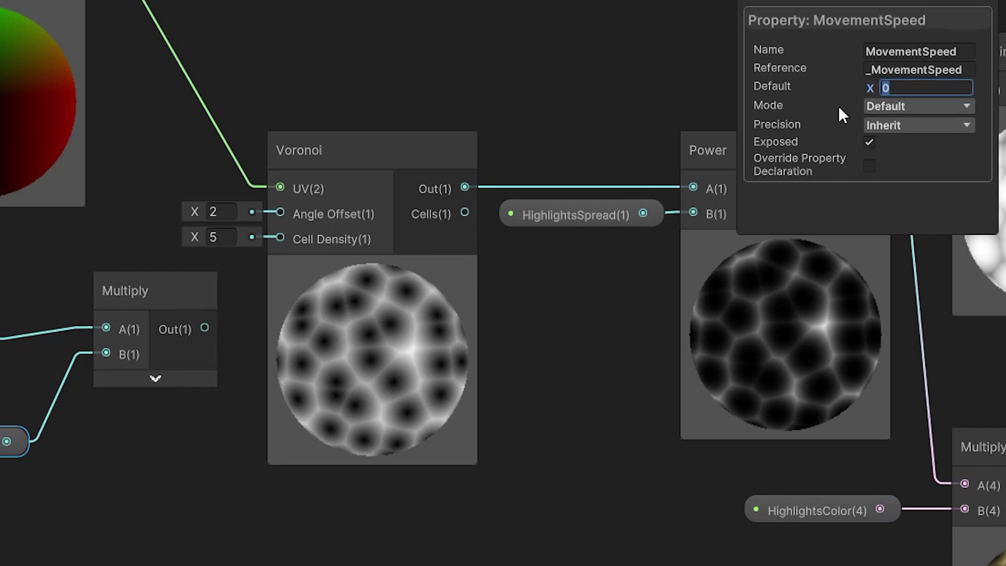
text(1.5)
drag(281, 217, 281, 217)
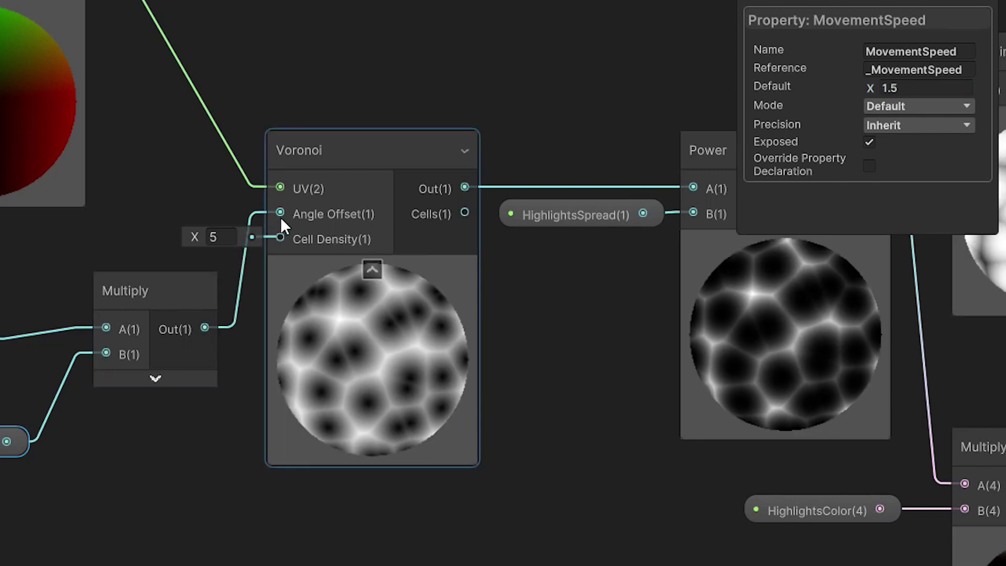
click(907, 88)
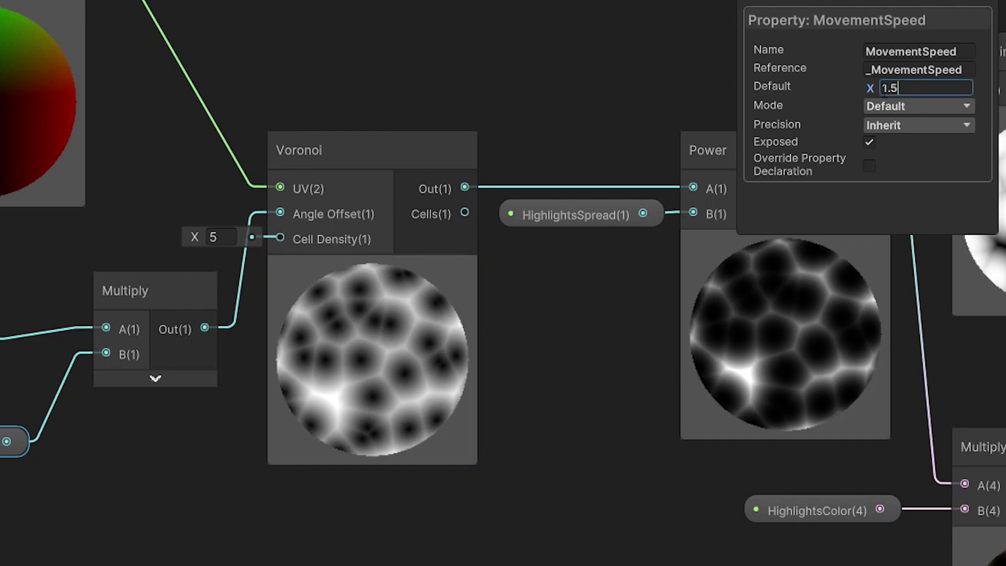
text(0.5)
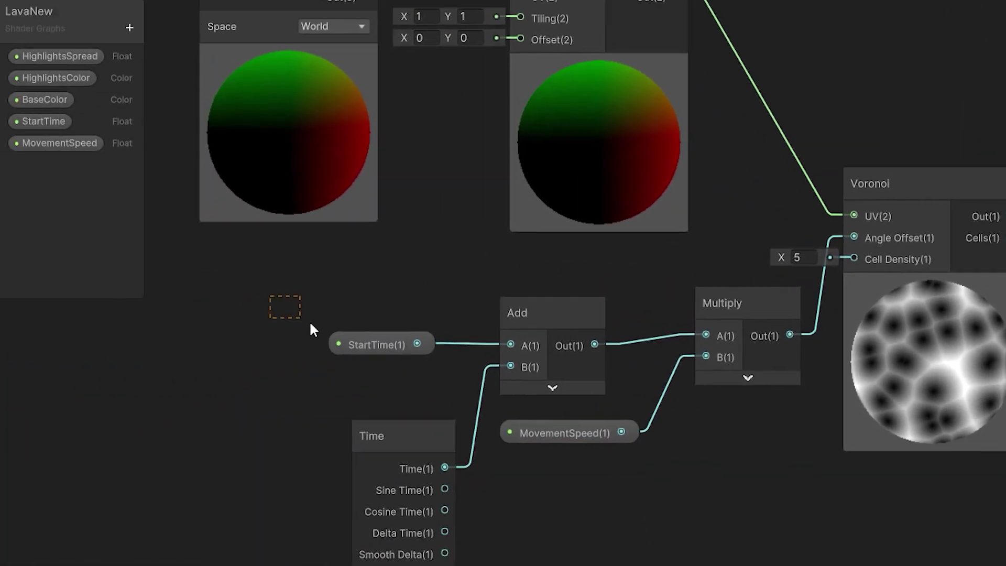
Shift the time and speed nodes left and add a Scale Float property near the Voronoi
drag(769, 559, 769, 555)
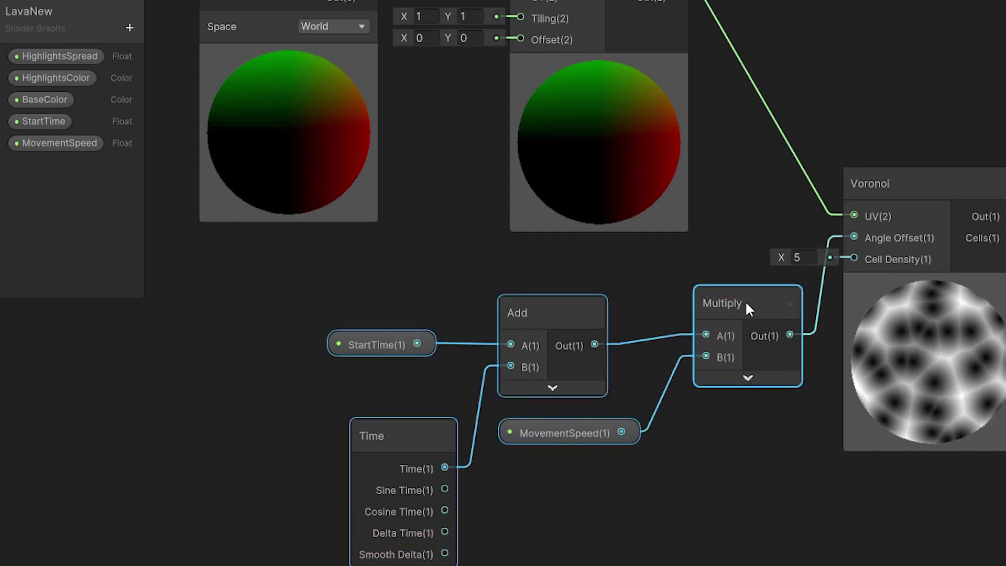
drag(747, 304, 614, 296)
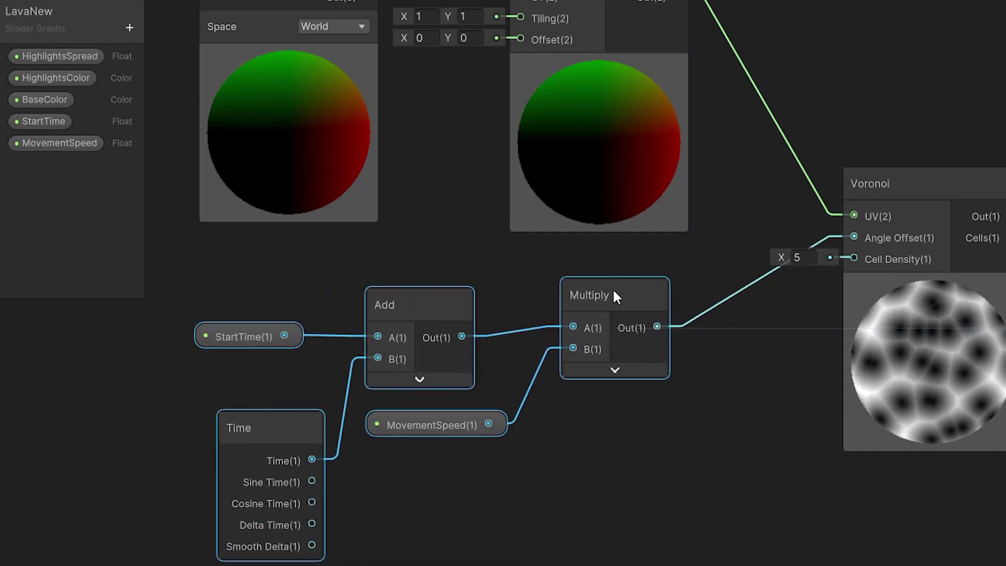
click(128, 29)
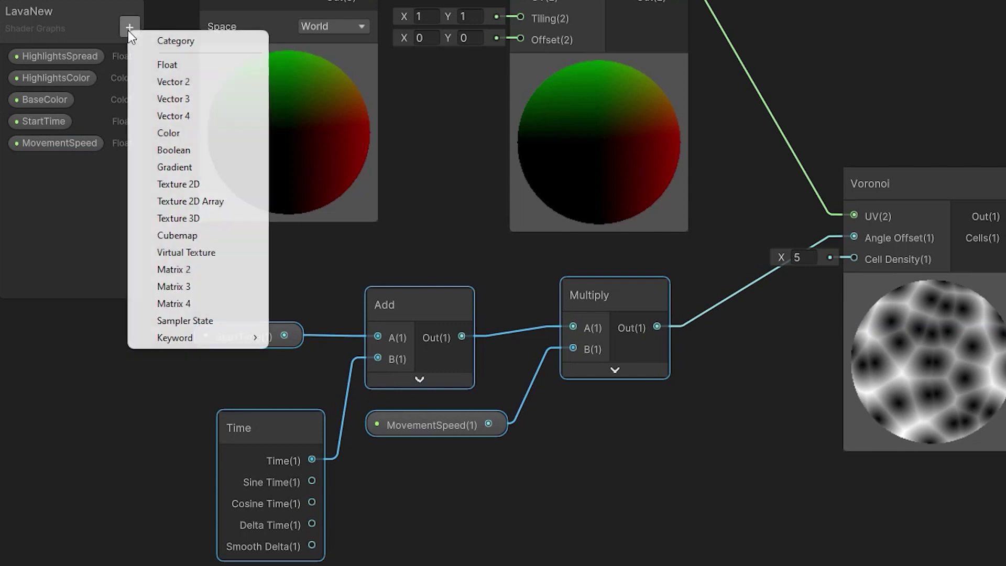
click(164, 63)
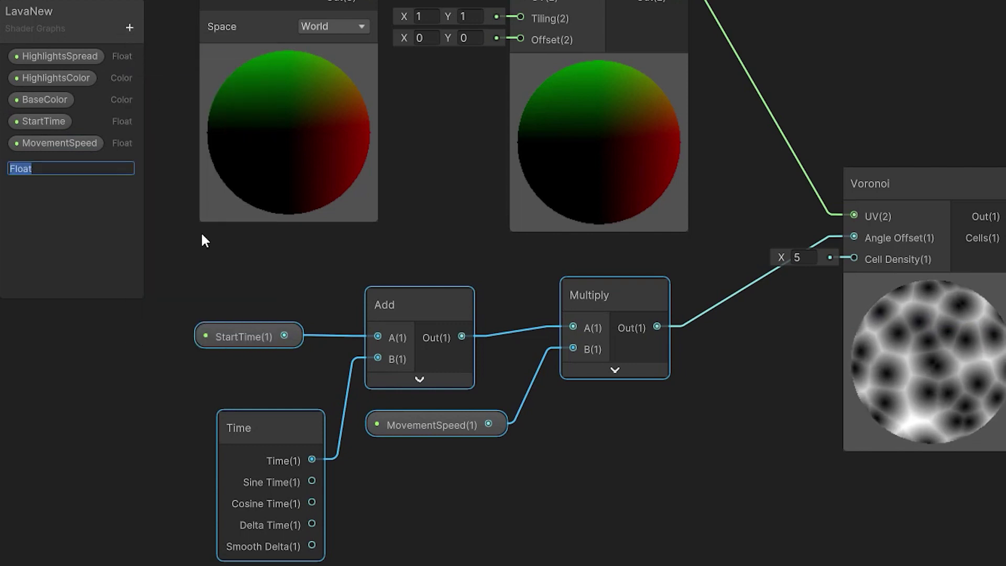
text(Scale)
key(Return)
drag(34, 165, 184, 212)
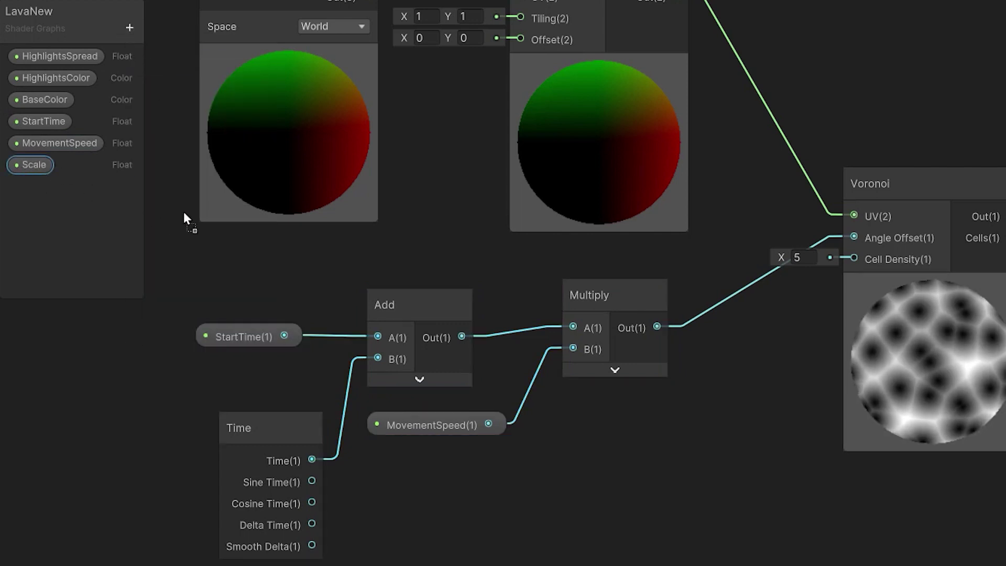
drag(777, 351, 854, 258)
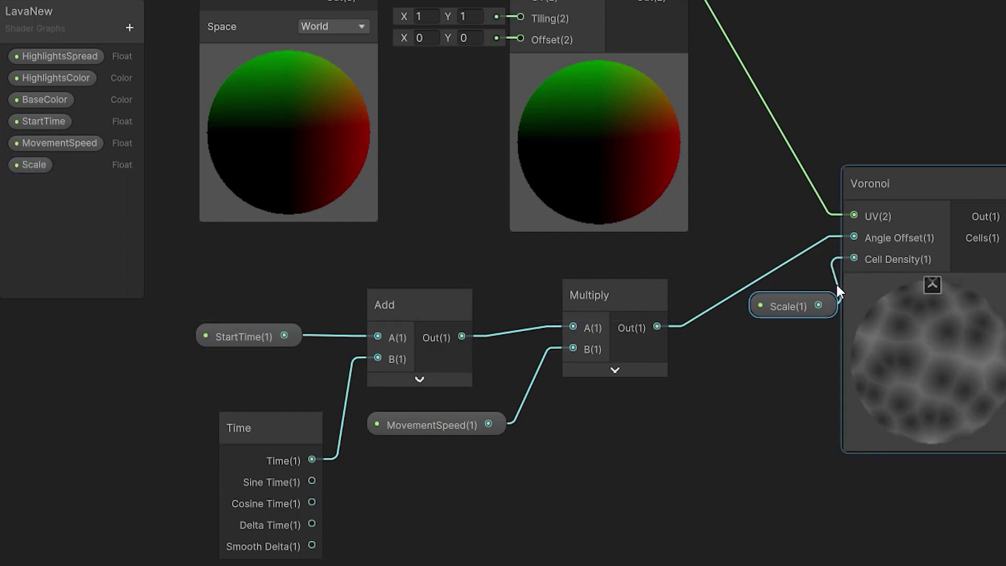
Connect Scale to Voronoi Cell Density and tidy the surrounding nodes
drag(784, 307, 791, 307)
click(891, 184)
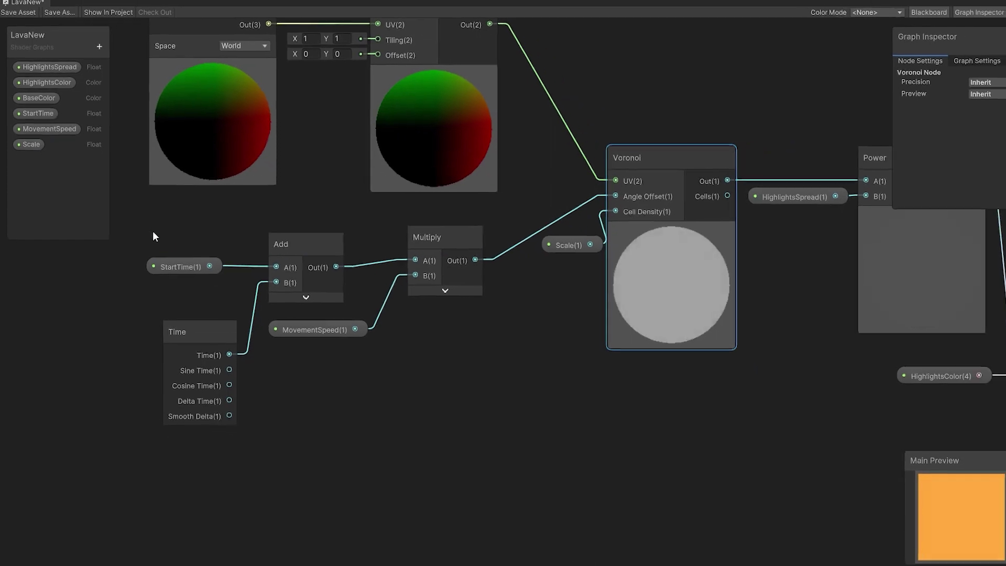
click(441, 226)
shift+click(523, 77)
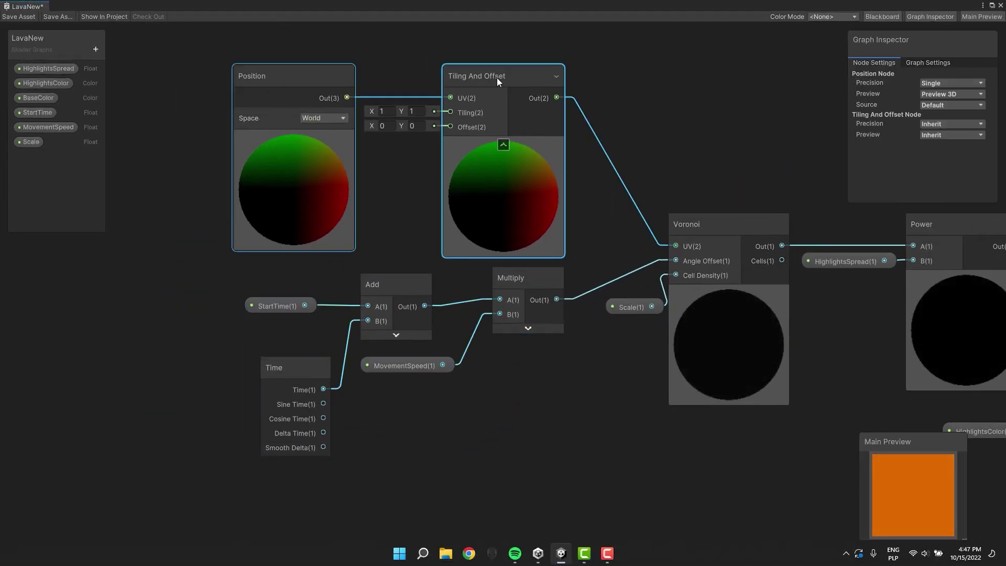
middle_drag(251, 310, 288, 234)
drag(242, 241, 551, 498)
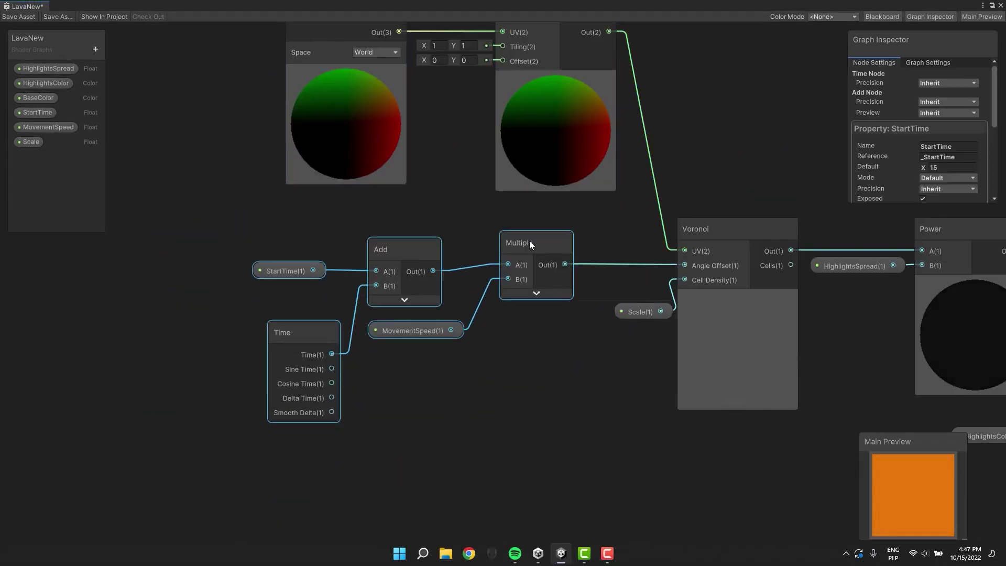
click(620, 328)
drag(621, 314, 623, 282)
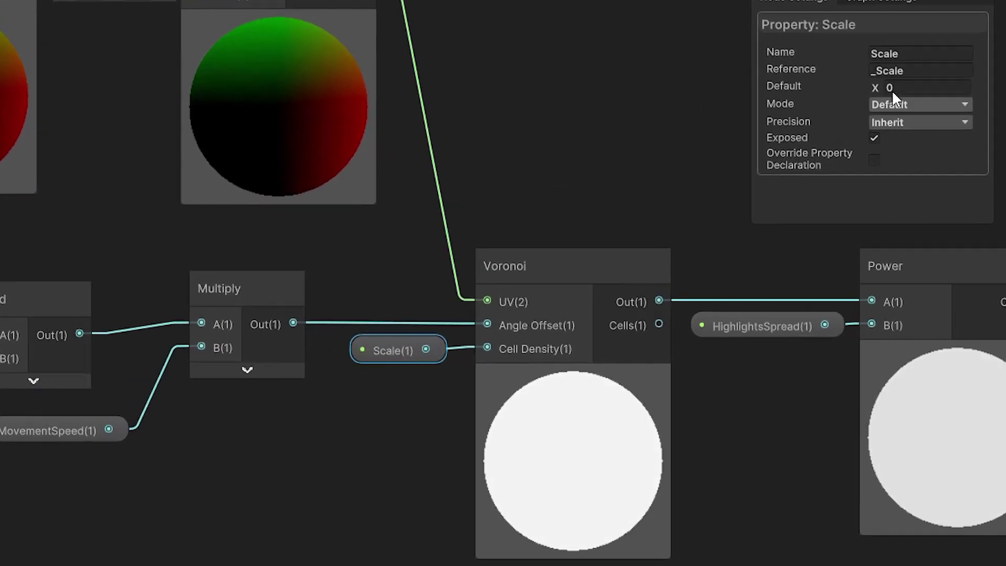
Set the Scale property's default value to 2
click(937, 118)
text(1)
key(BackSpace)
text(2)
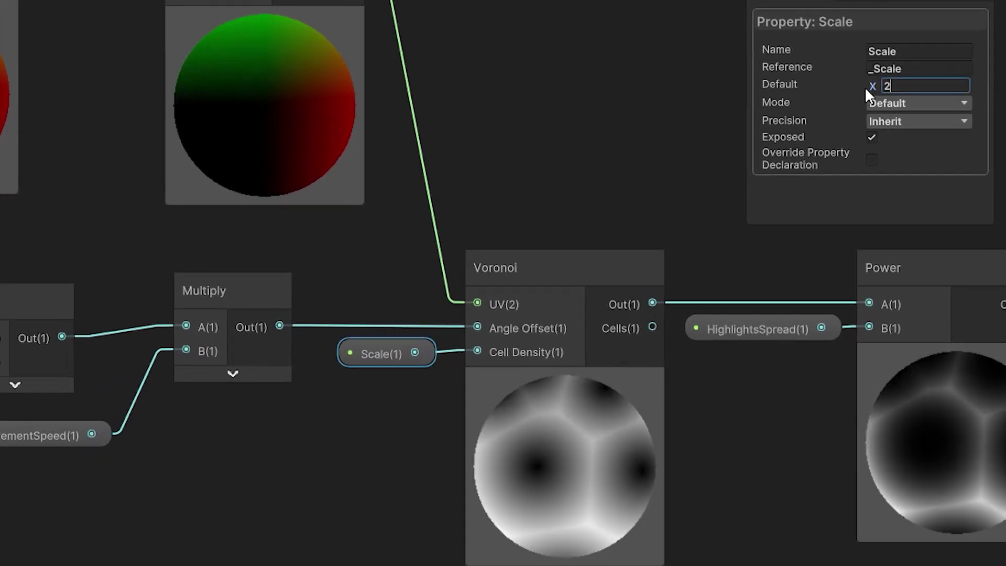
key(BackSpace)
text(3)
key(BackSpace)
text(2)
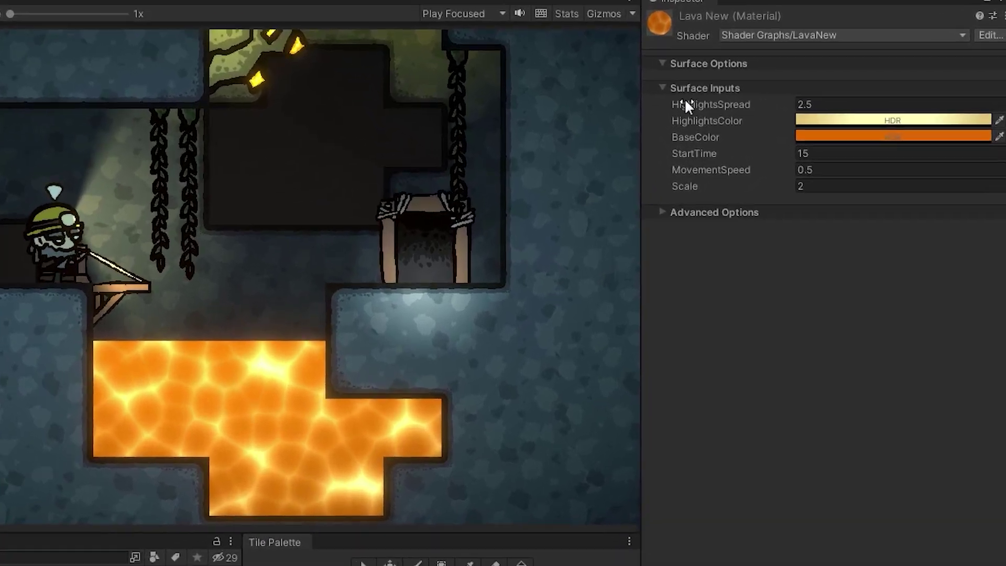
Drag HighlightsSpread to 3.27 and Scale to 1.31 on the LavaNew material
drag(684, 102, 733, 101)
mouse_move(687, 188)
mouse_down()
mouse_move(696, 188)
mouse_move(672, 187)
mouse_up()
drag(732, 106, 693, 103)
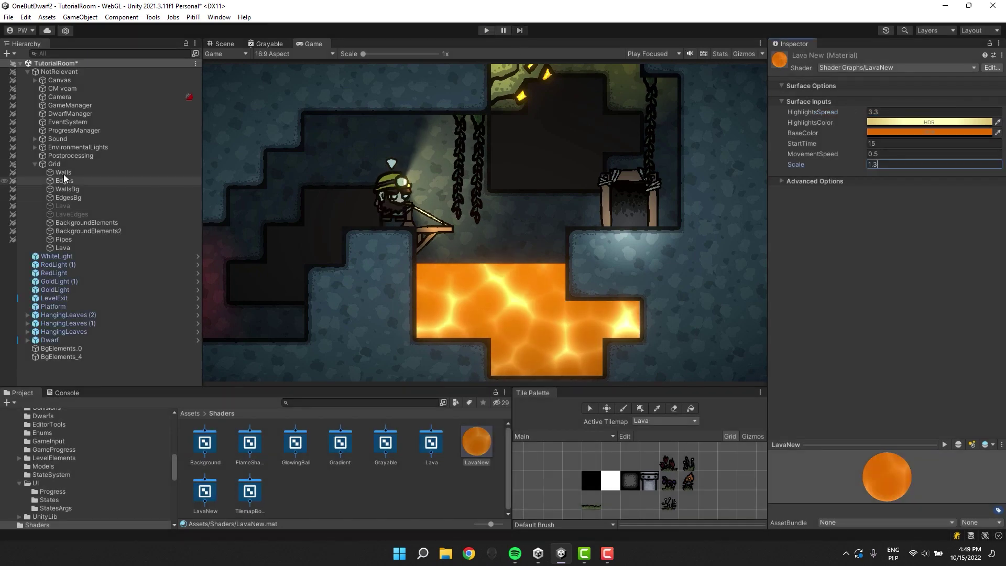
Create a rectangular LavaEdges tilemap under Grid and make it the active paint target
right_click(51, 166)
mouse_move(221, 343)
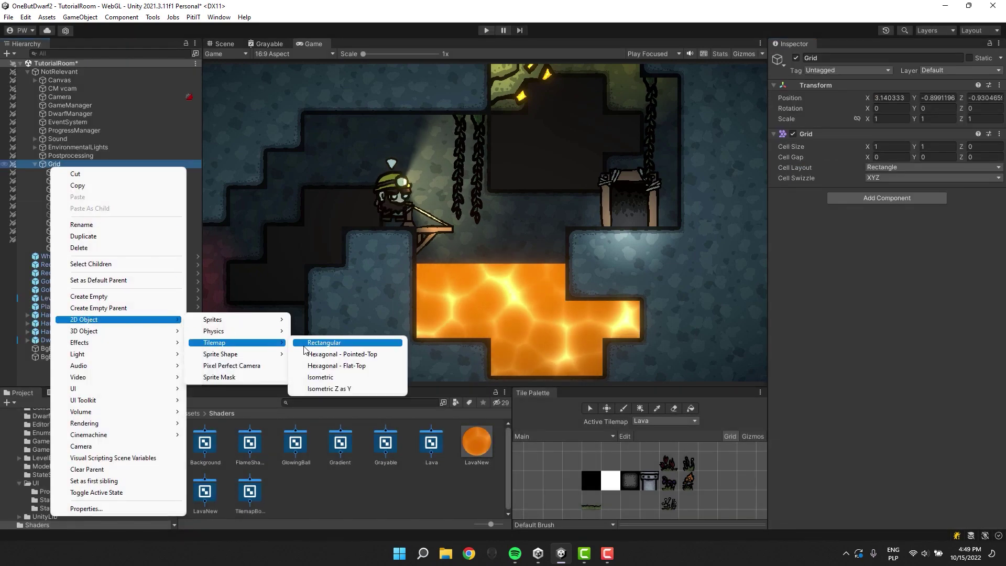
click(309, 342)
click(225, 43)
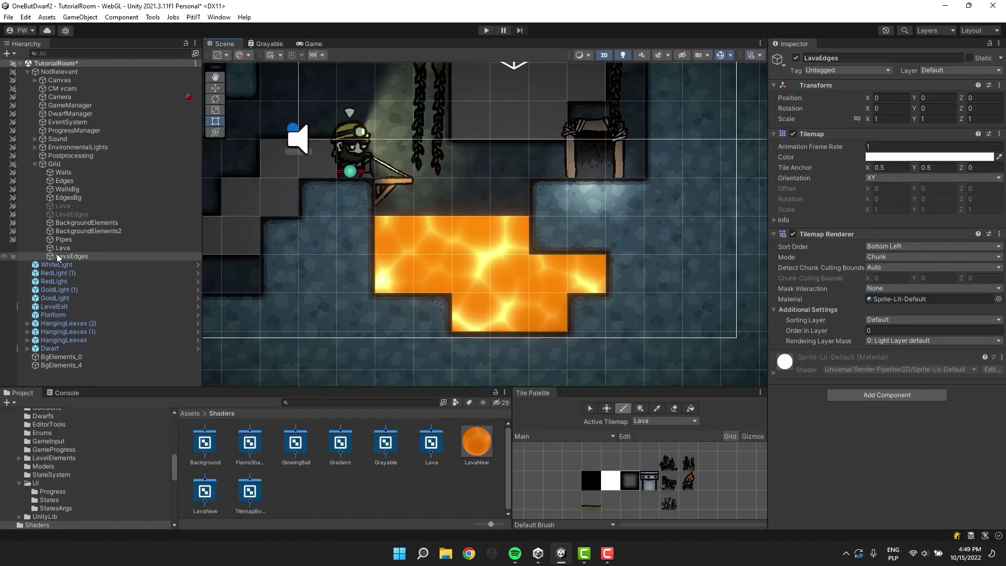
click(61, 248)
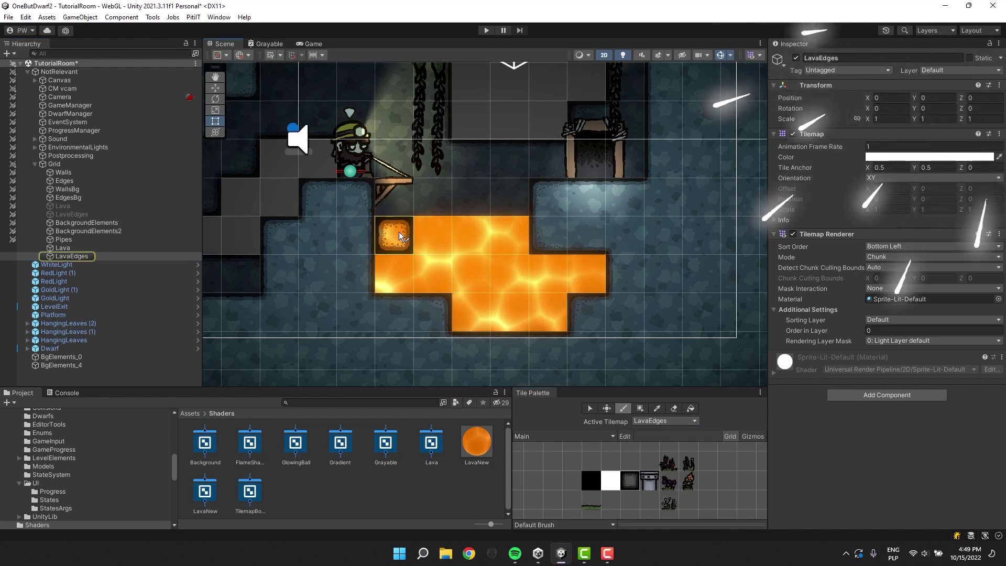
Paint edge tiles along the upper and lower lava rows
click(475, 280)
drag(474, 280, 619, 279)
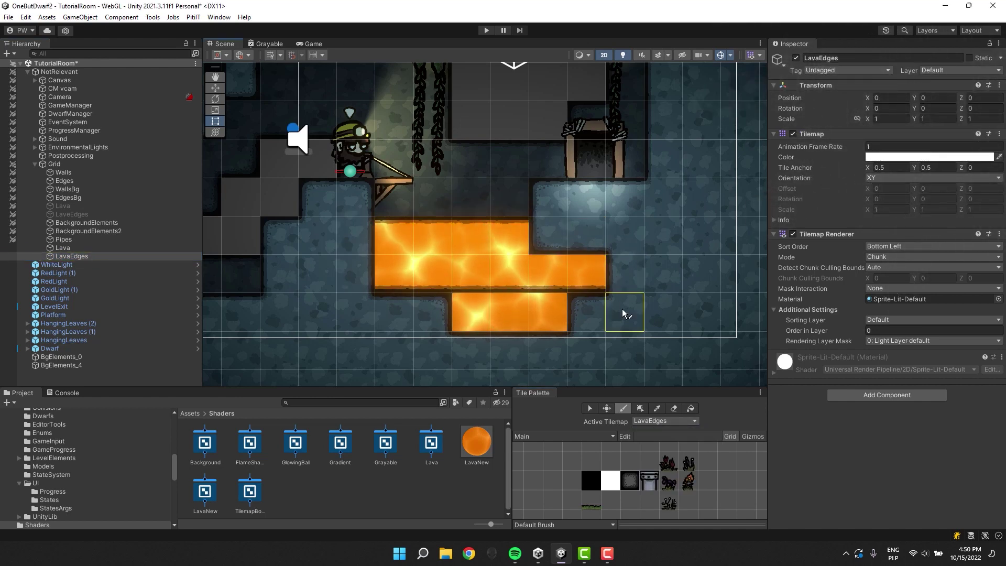
mouse_move(624, 313)
mouse_down()
mouse_move(373, 301)
mouse_move(373, 328)
mouse_move(541, 338)
mouse_move(610, 330)
mouse_move(620, 290)
mouse_up()
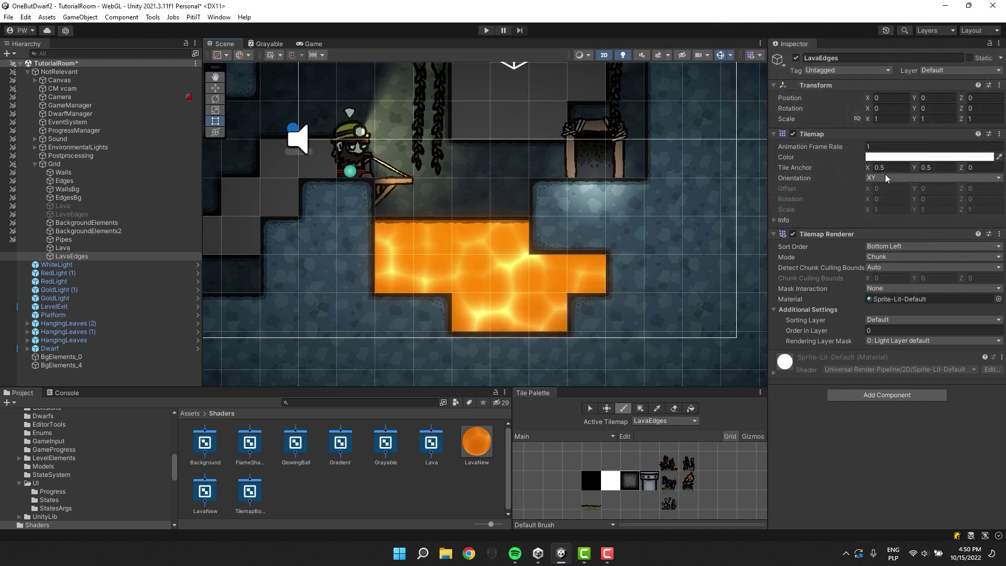
Lower the LavaEdges tilemap colour alpha to about 0.47 and check the Game view
click(929, 157)
click(929, 363)
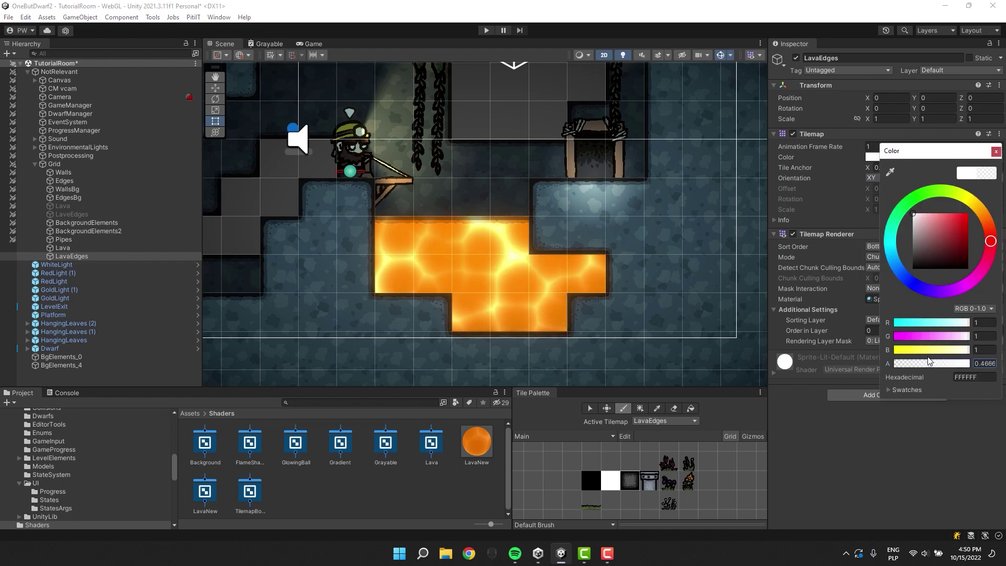
click(314, 44)
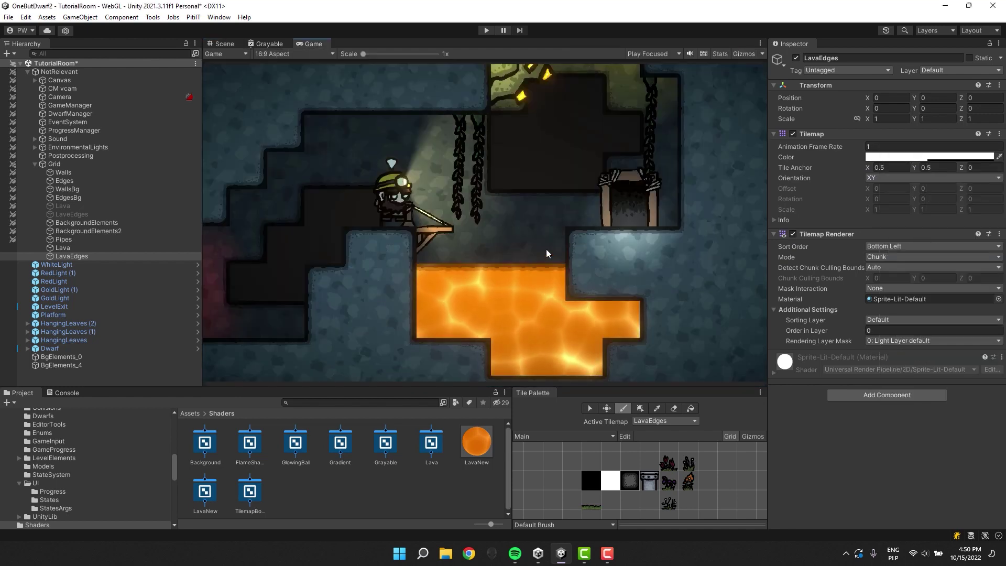